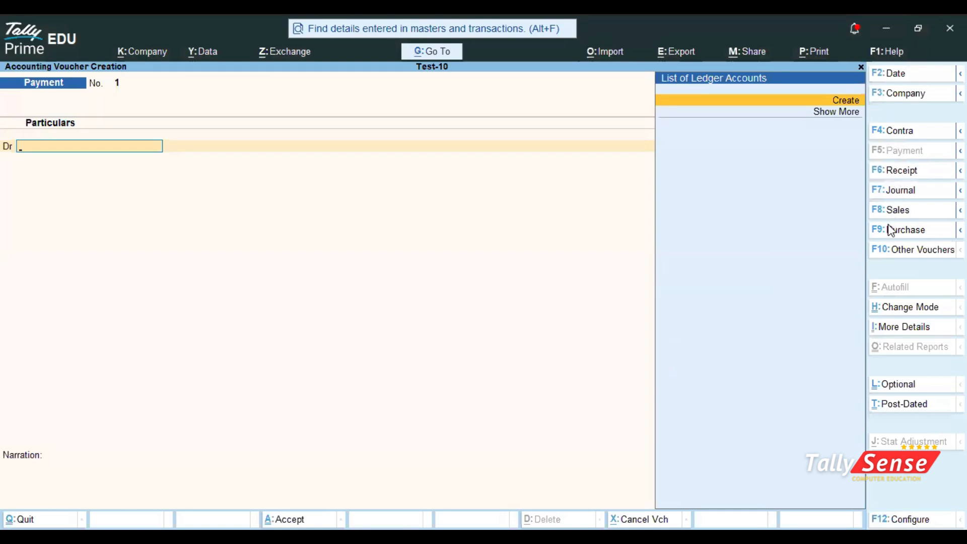
pyautogui.click(887, 226)
pyautogui.click(887, 217)
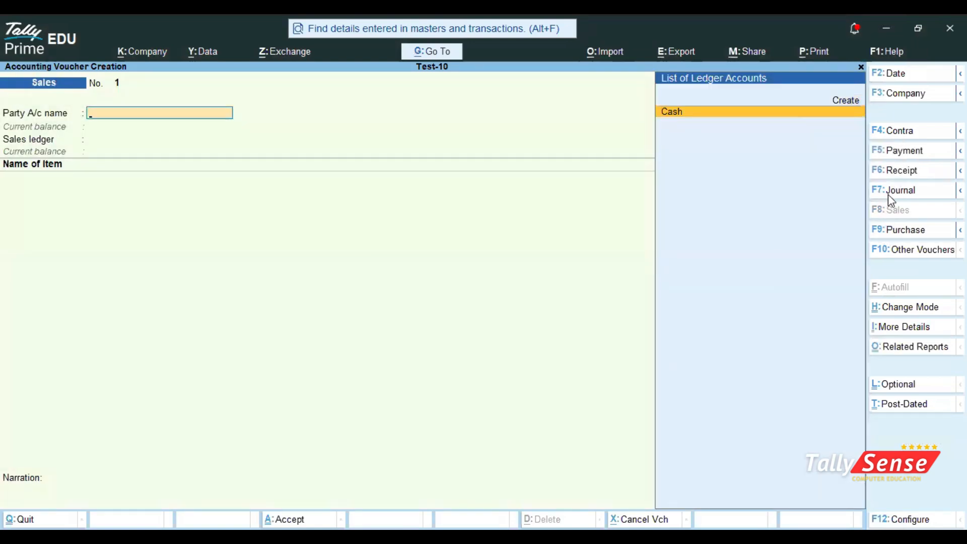
pyautogui.click(888, 195)
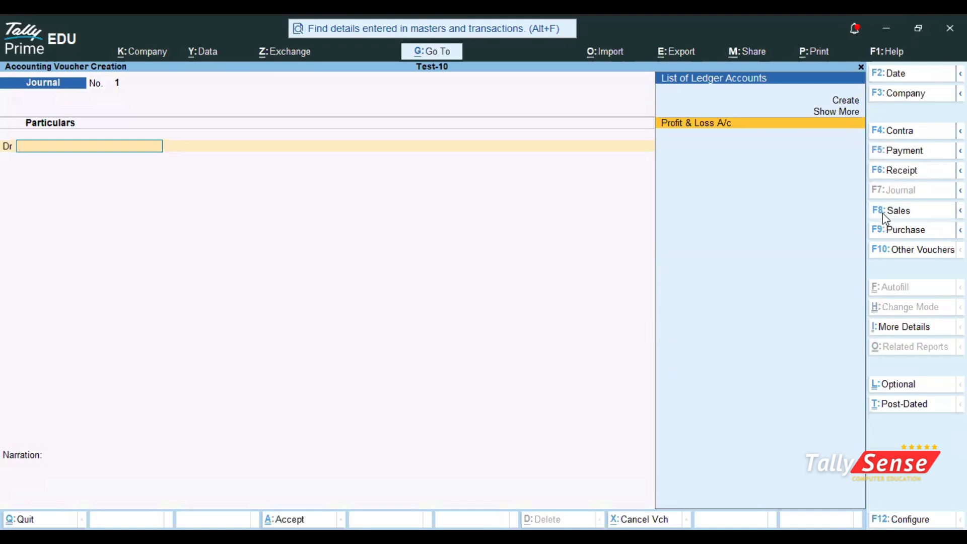
# Start a sales voucher and change its entry mode to As Voucher
pyautogui.click(886, 218)
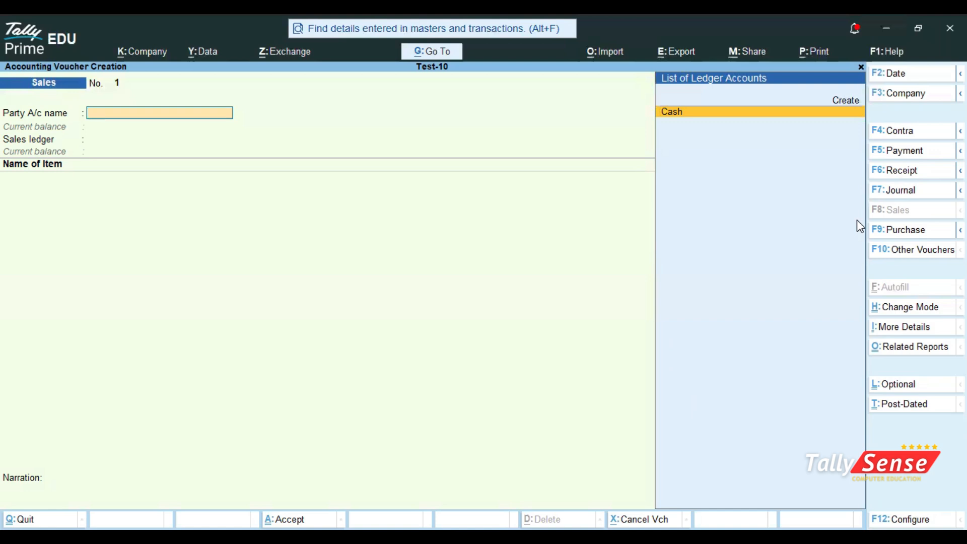
pyautogui.click(906, 309)
pyautogui.press('Down')
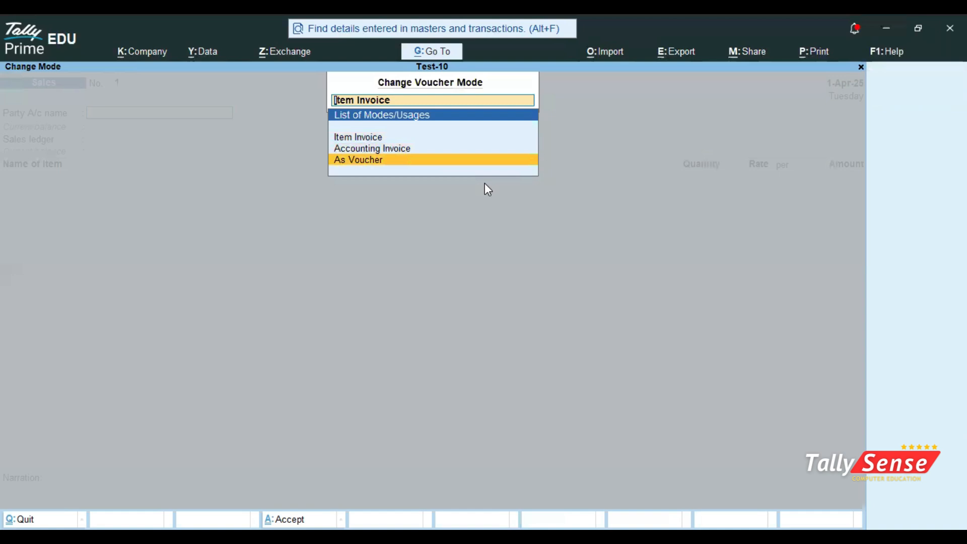
pyautogui.press('Return')
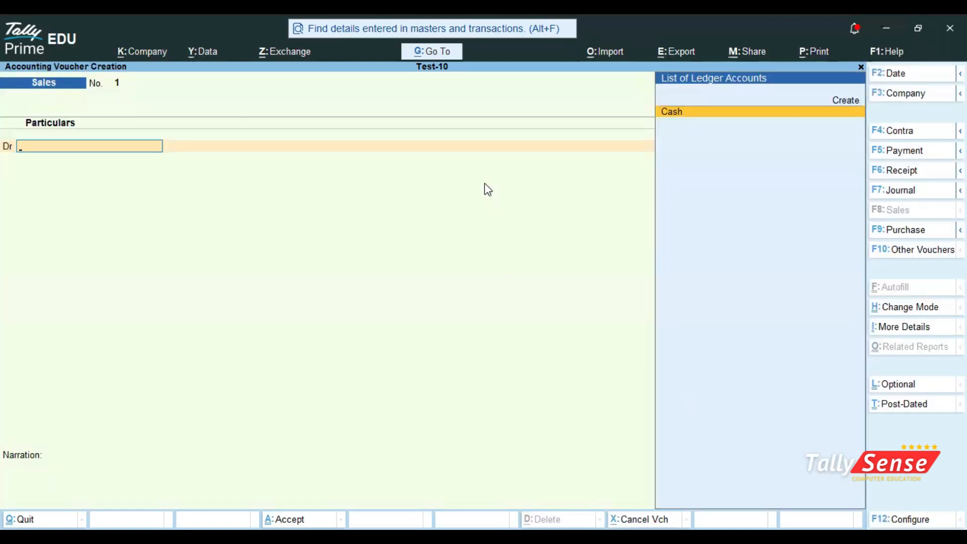
# Debit the Cash ledger 20,000 in the sales voucher
pyautogui.press('Return')
pyautogui.hotkey('ctrl', 'a')
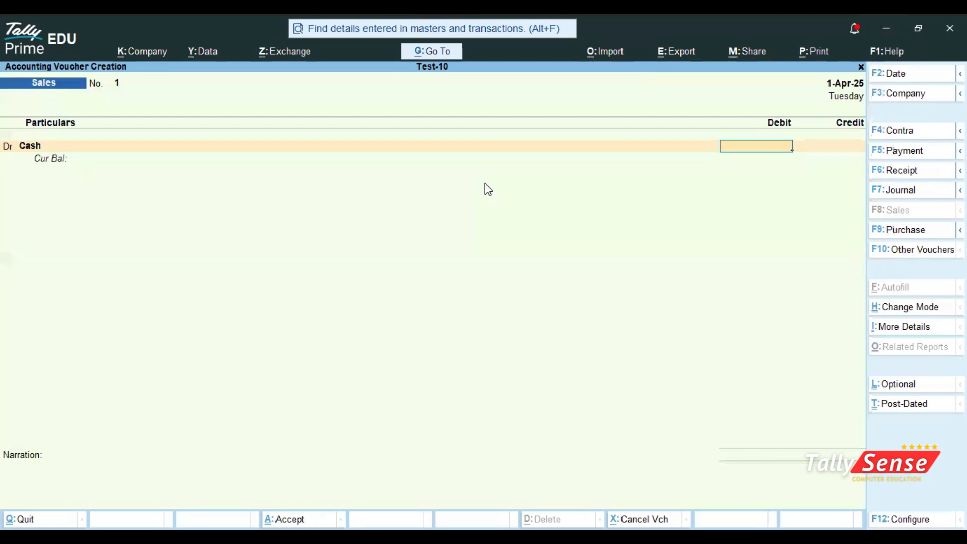
pyautogui.write('20000')
pyautogui.press('Return')
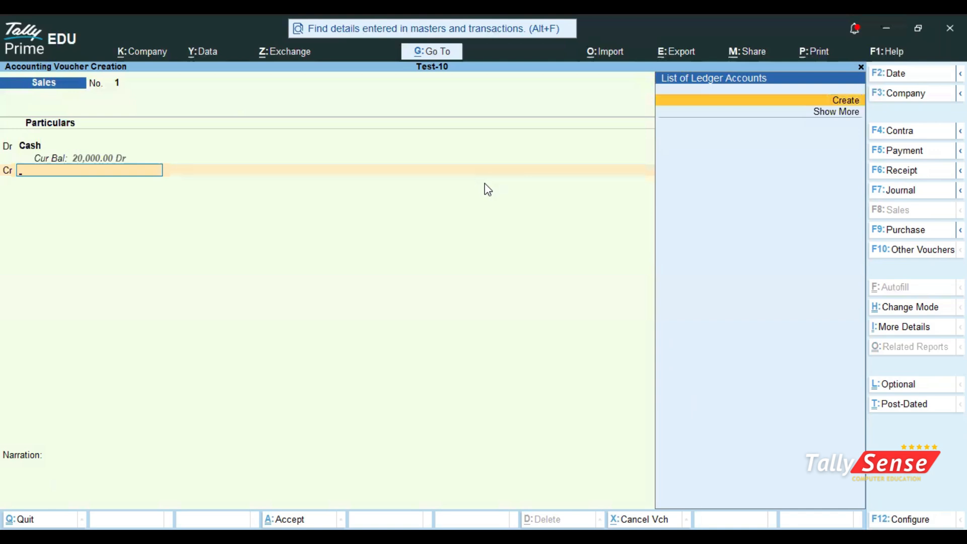
# Create a ledger named Sales under the Sales Accounts group for the voucher's credit line
pyautogui.hotkey('alt', 'c')
pyautogui.write('Sales')
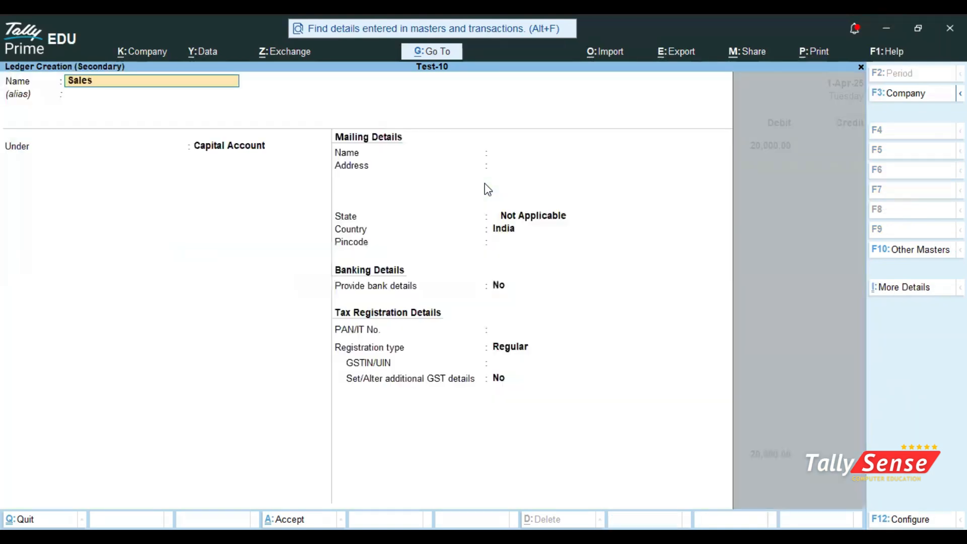
pyautogui.press('Return')
pyautogui.write('S')
pyautogui.press('Return')
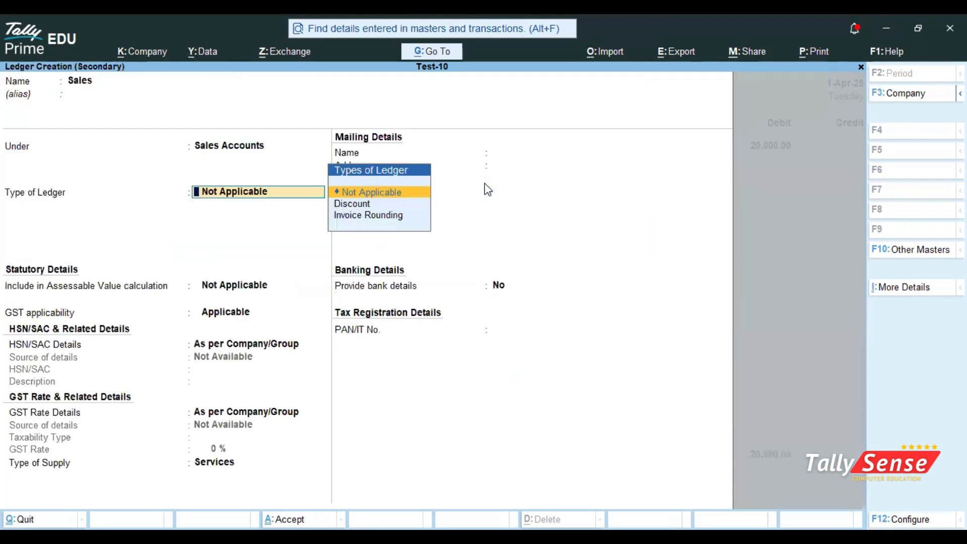
pyautogui.hotkey('ctrl', 'a')
# Credit Sales with 20,000, leave the narration blank and save the cash sales voucher
pyautogui.press('Return')
pyautogui.press('Return')
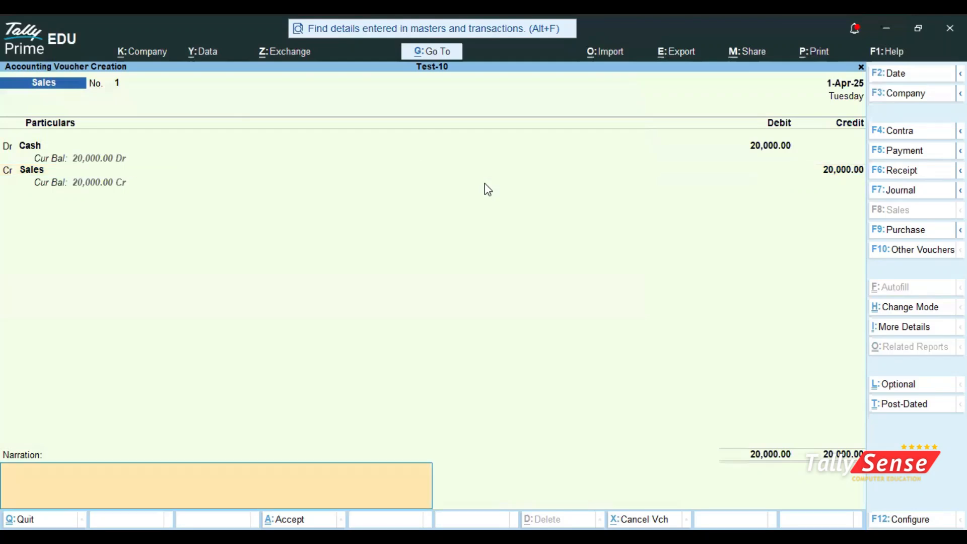
pyautogui.press('Return')
pyautogui.press('Return')
# Reopen the saved cash sales voucher to examine its debit and credit entries, then return to a new sales voucher
pyautogui.press('pageup')
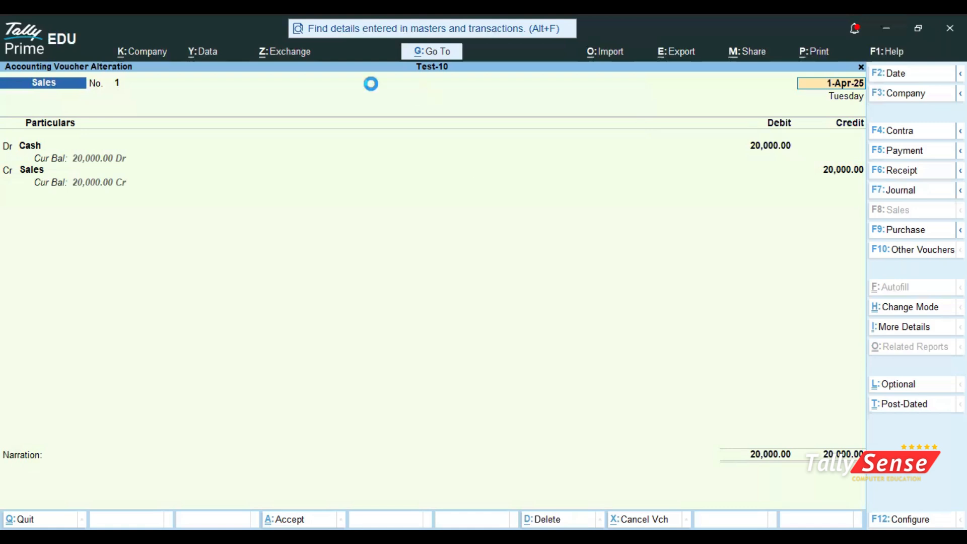
pyautogui.click(289, 171)
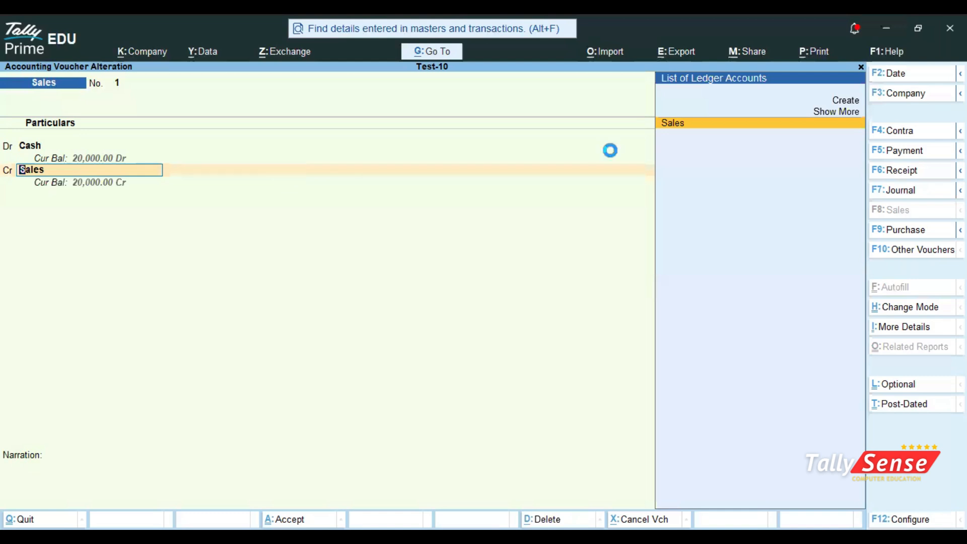
pyautogui.hotkey('ctrl', 'Return')
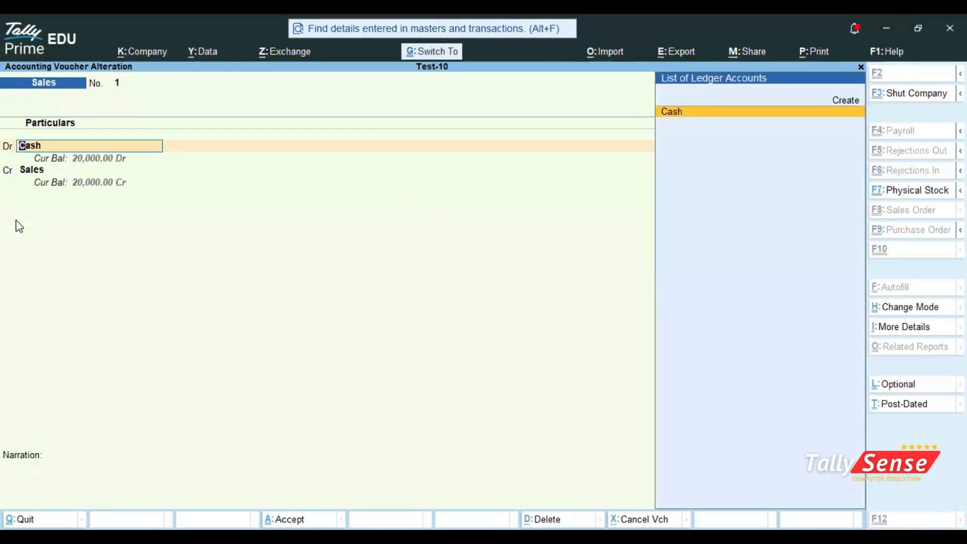
pyautogui.hotkey('ctrl', 'a')
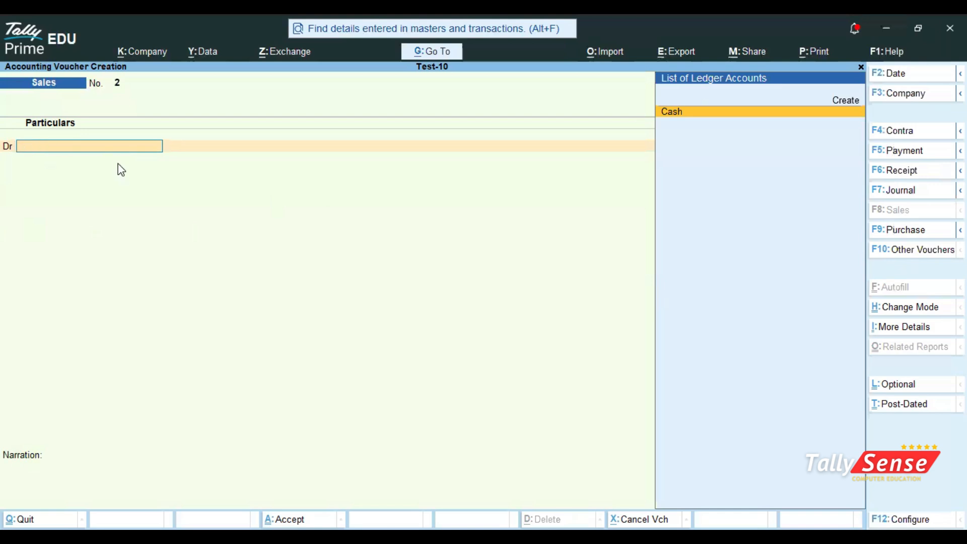
# Create a customer ledger under Sundry Debtors with bill-by-bill balances kept on, for the new sales voucher's debit line
pyautogui.press('Up')
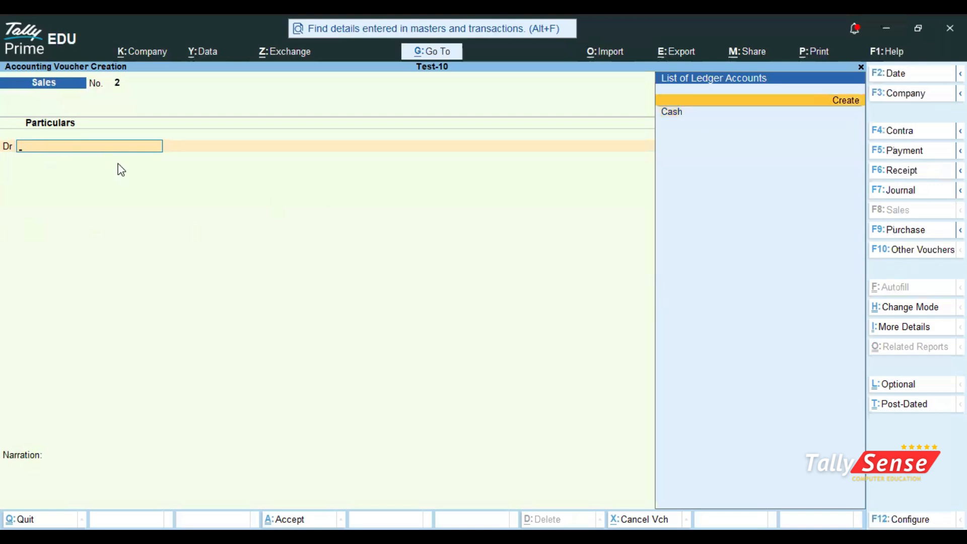
pyautogui.press('Return')
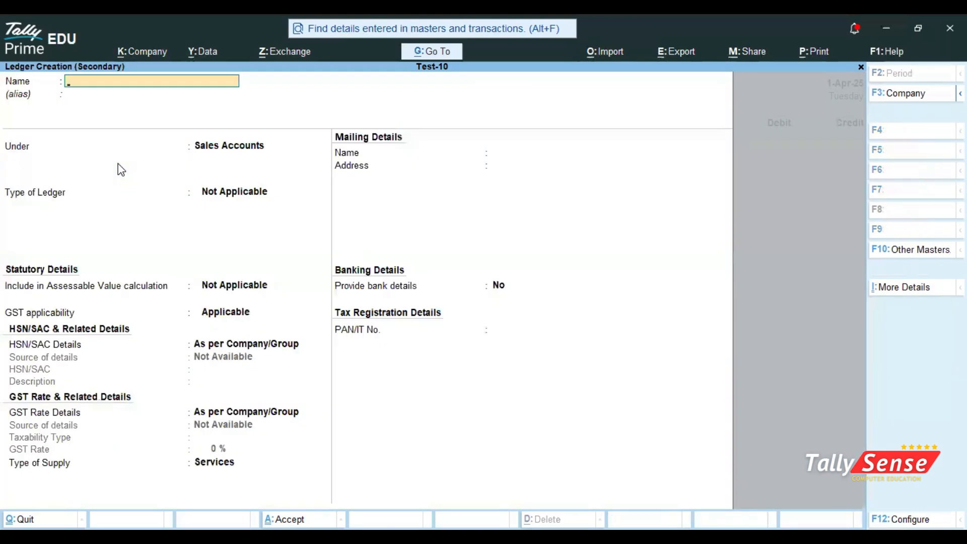
pyautogui.write('Manish')
pyautogui.press('Return')
pyautogui.press('Return')
pyautogui.write('S')
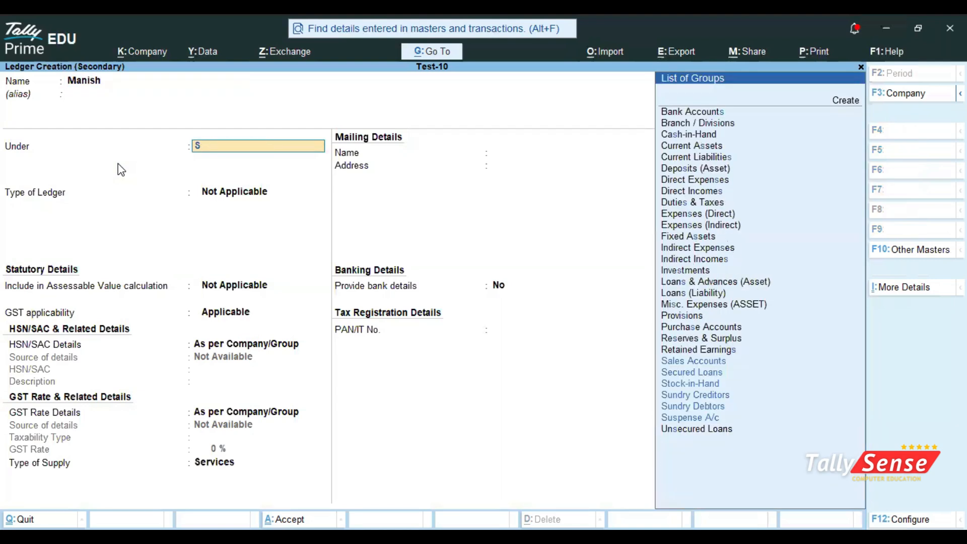
pyautogui.press('Return')
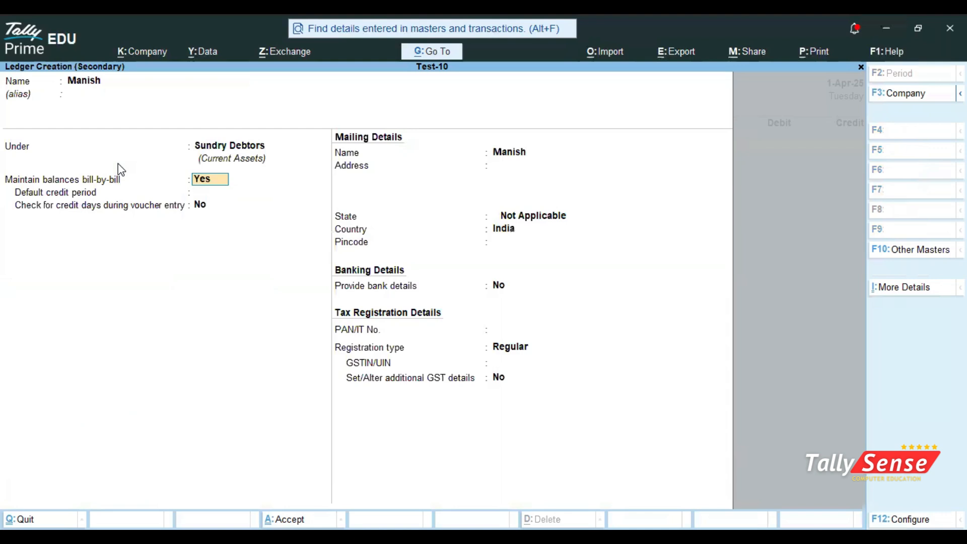
pyautogui.press('ctrl')
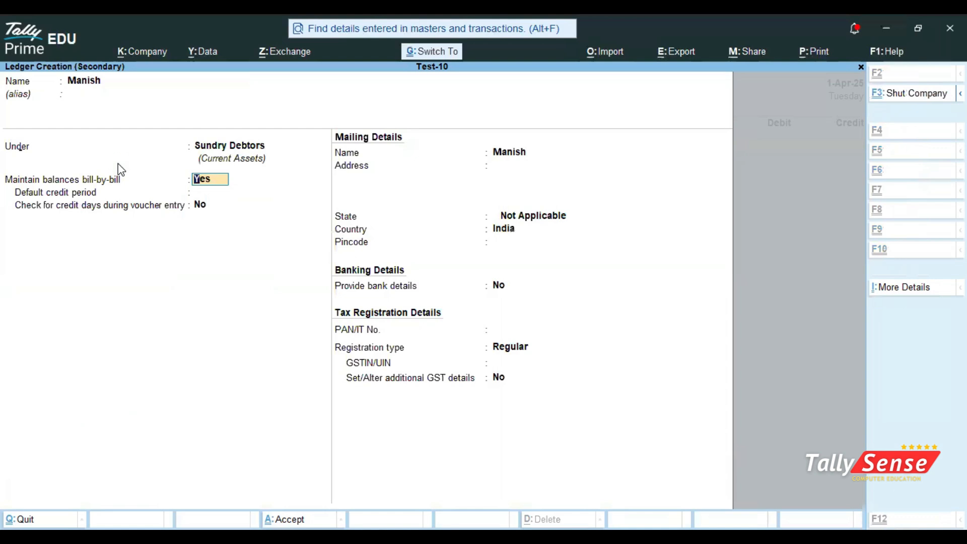
pyautogui.hotkey('ctrl', 'a')
pyautogui.hotkey('ctrl', 'a')
# Debit the customer's ledger 20,000 and allocate the full amount to New Ref 2 without a due date
pyautogui.write('20000')
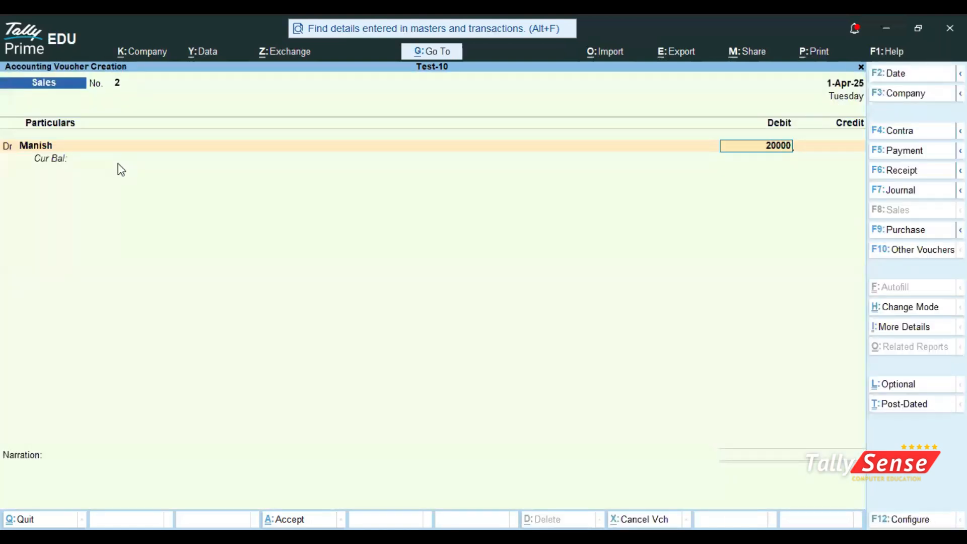
pyautogui.press('Return')
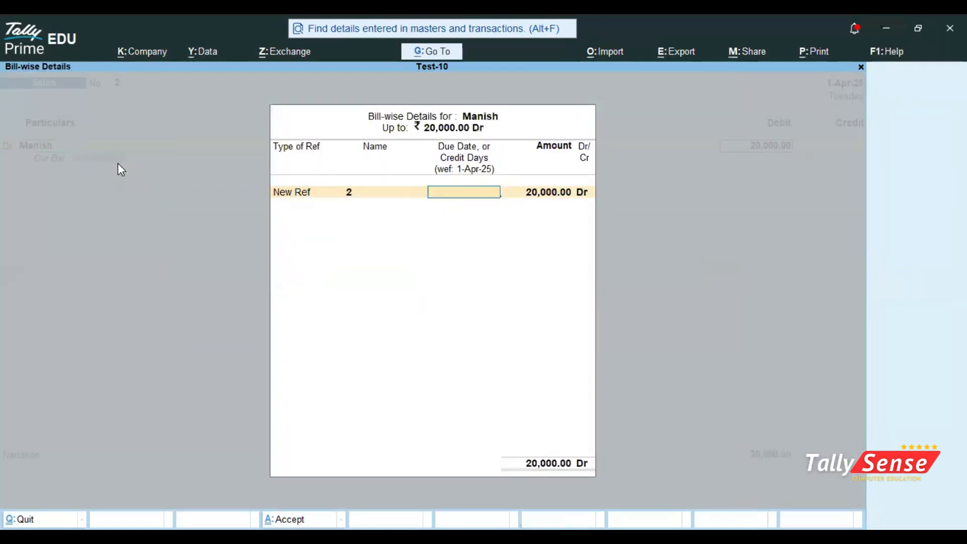
pyautogui.press('Return')
pyautogui.press('Return')
pyautogui.press('Return')
pyautogui.press('Return')
# Credit Sales with 20,000 and save the credit sales voucher without a narration
pyautogui.press('Return')
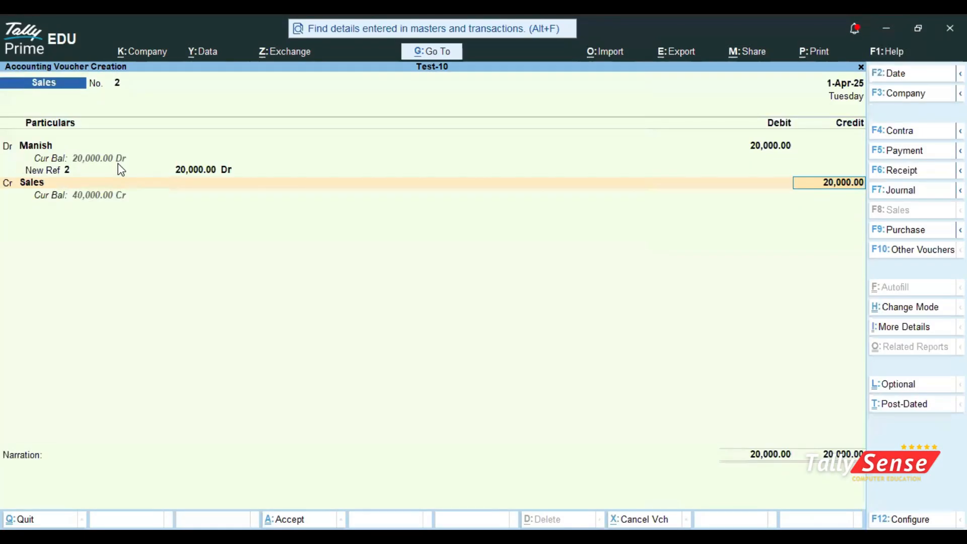
pyautogui.press('Return')
pyautogui.press('Return')
pyautogui.press('Return')
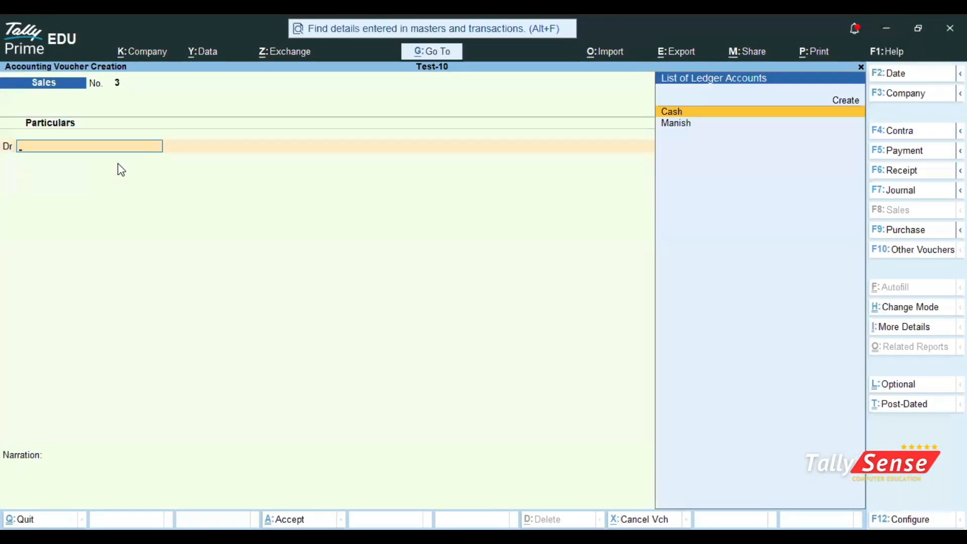
# Reopen the saved credit sales voucher to examine the customer and Sales entries, then close it
pyautogui.press('pageup')
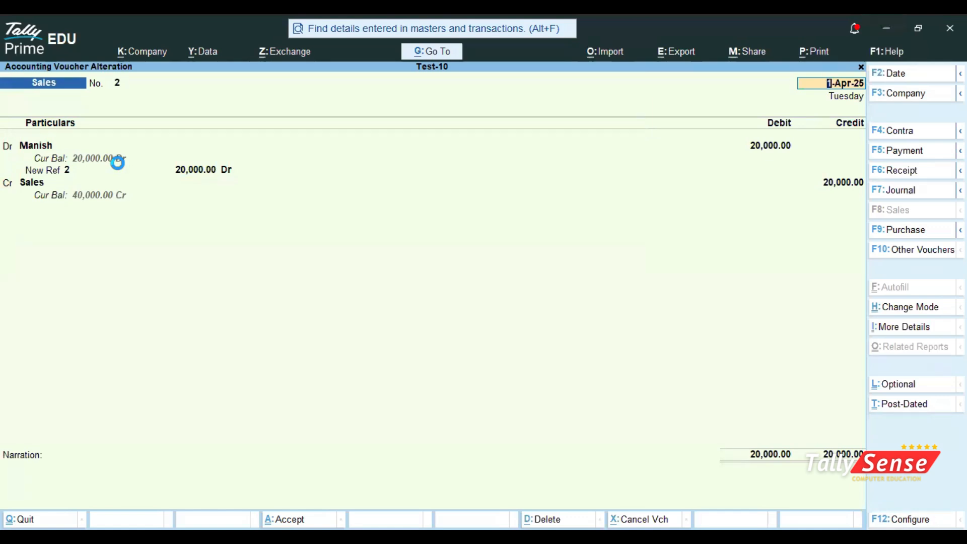
pyautogui.hotkey('ctrl', 'a')
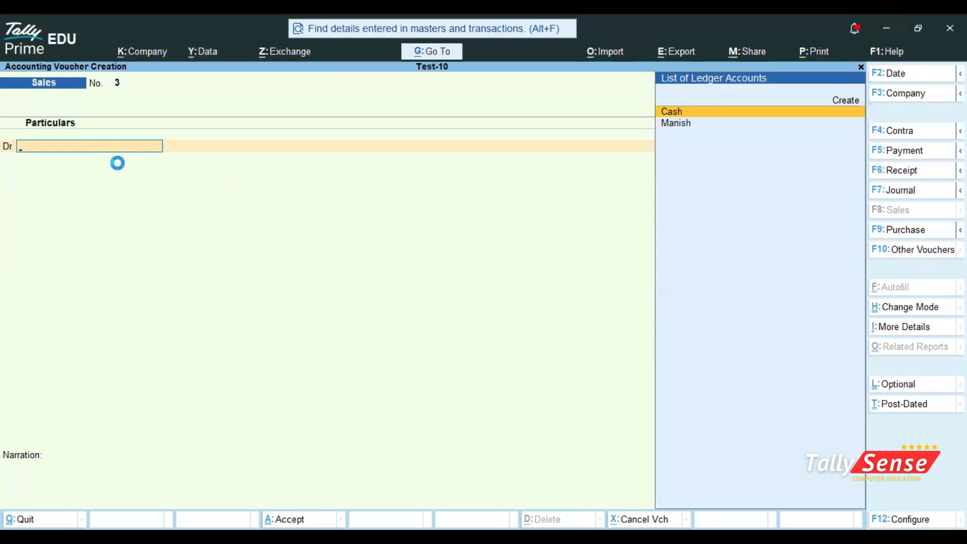
# Start a receipt voucher crediting the customer's ledger 20,000, allocated as Agst Ref to bill 2
pyautogui.click(877, 170)
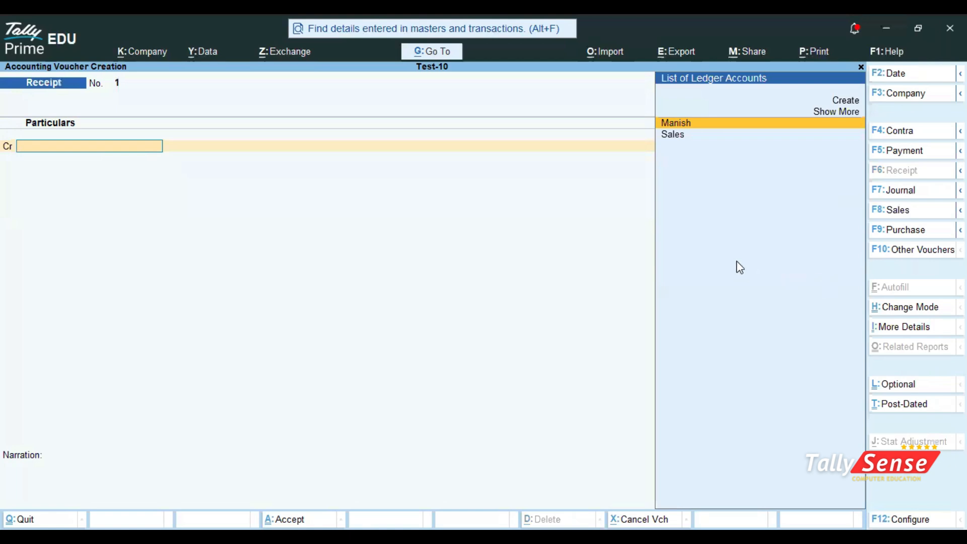
pyautogui.click(688, 125)
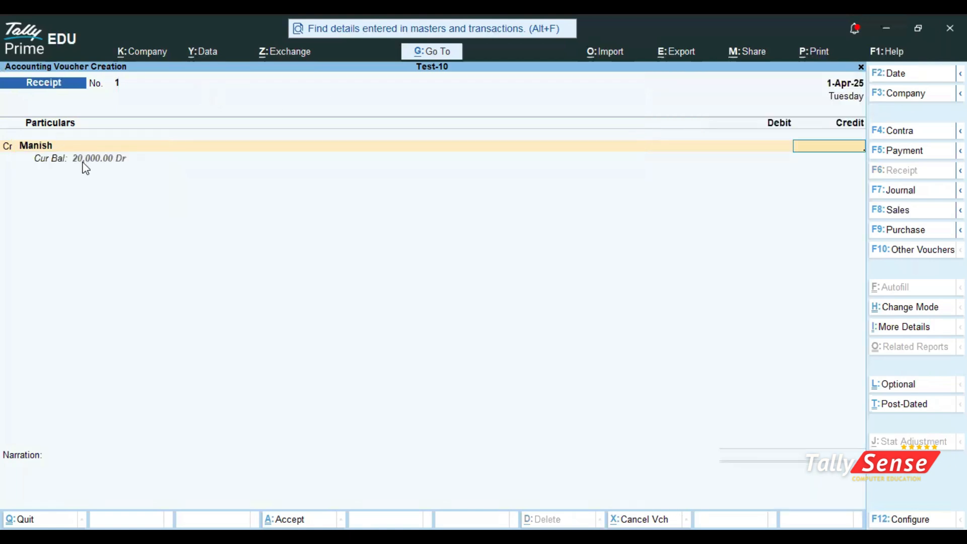
pyautogui.write('20000')
pyautogui.press('Return')
pyautogui.press('Return')
pyautogui.press('Return')
pyautogui.press('Return')
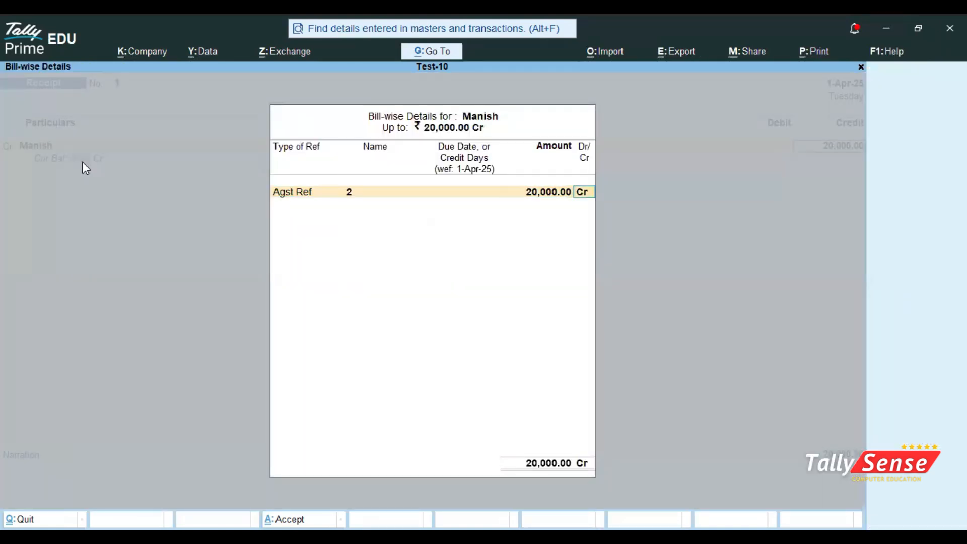
pyautogui.press('Return')
# Debit Cash with 20,000 and save the receipt voucher without a narration
pyautogui.press('Return')
pyautogui.press('Return')
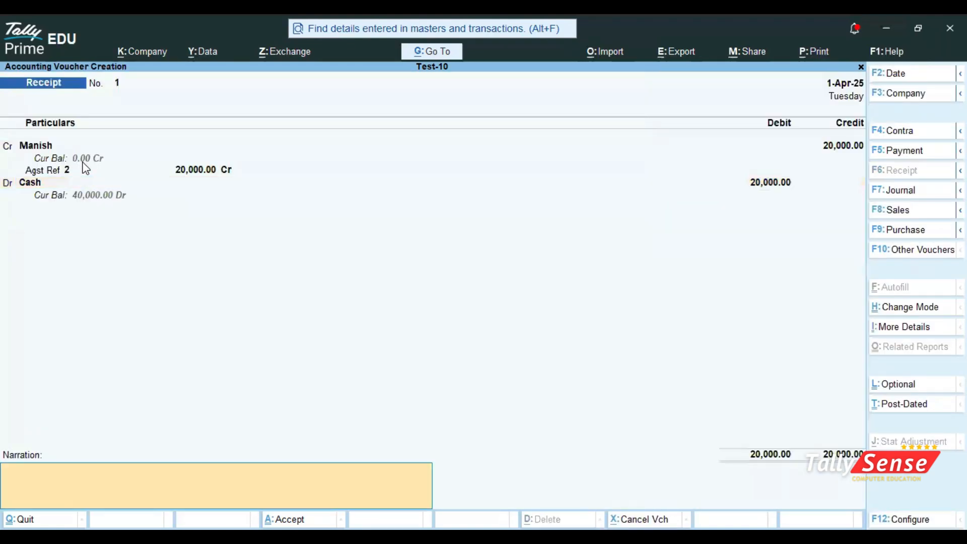
pyautogui.press('Return')
pyautogui.press('Return')
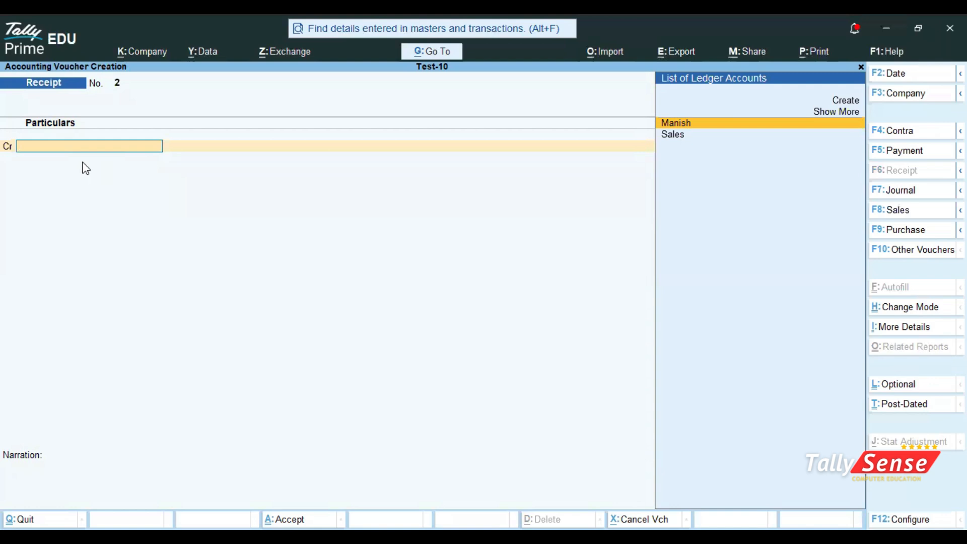
# Start a journal voucher and create a Loss by Fire ledger under Indirect Expenses for its debit line
pyautogui.click(891, 194)
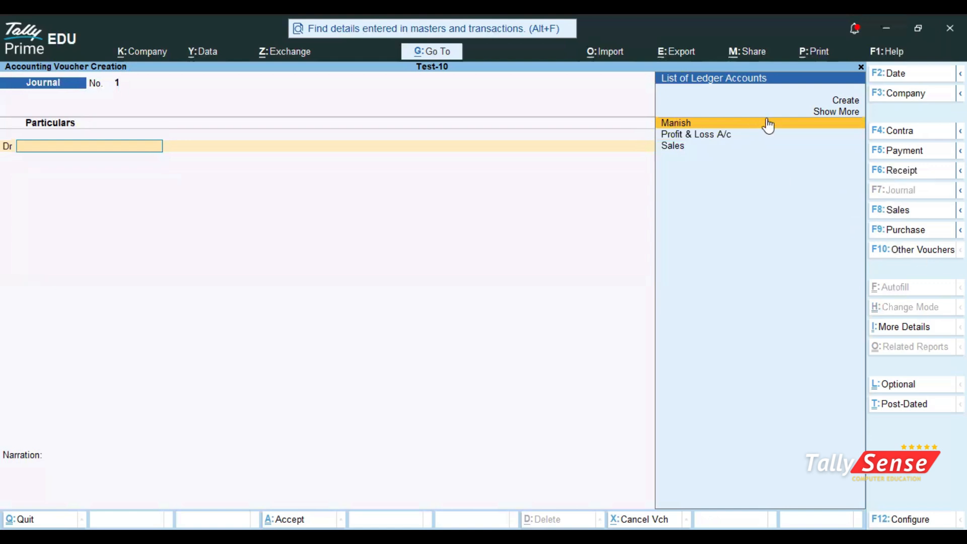
pyautogui.click(846, 104)
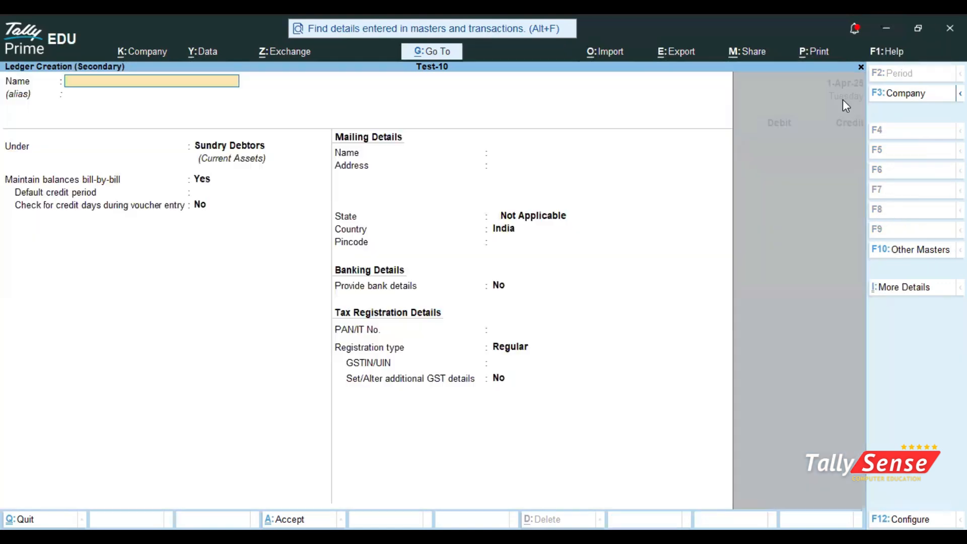
pyautogui.write('Loss by Fire')
pyautogui.press('Return')
pyautogui.write('Ind')
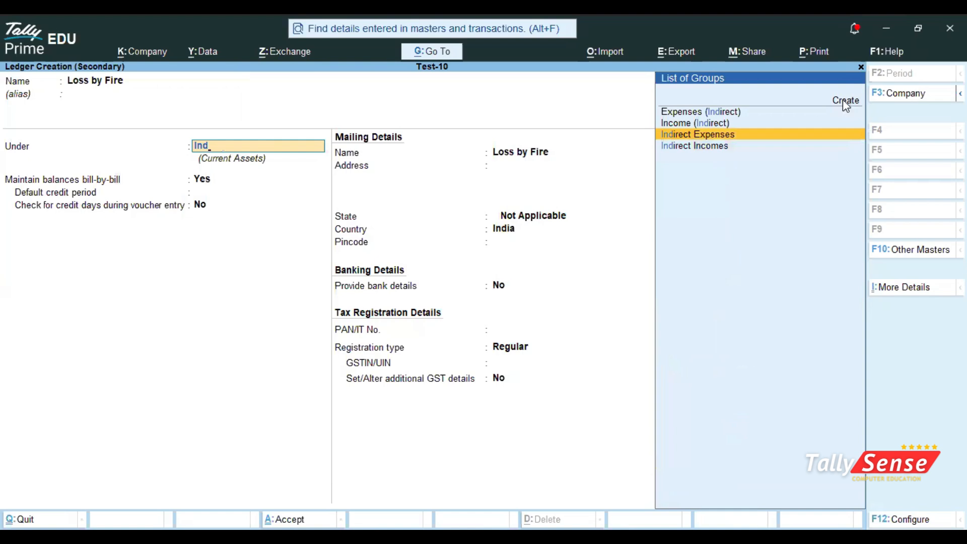
pyautogui.press('Return')
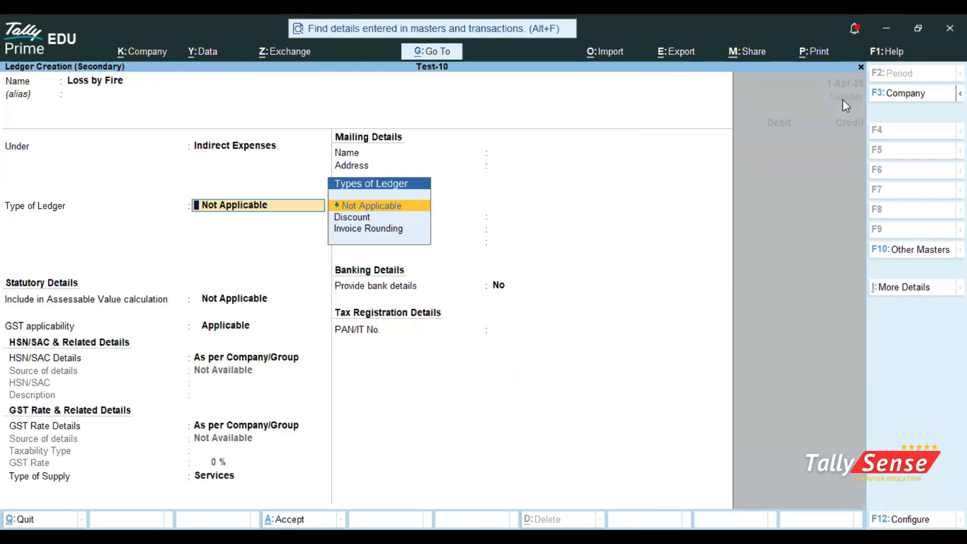
pyautogui.hotkey('ctrl', 'a')
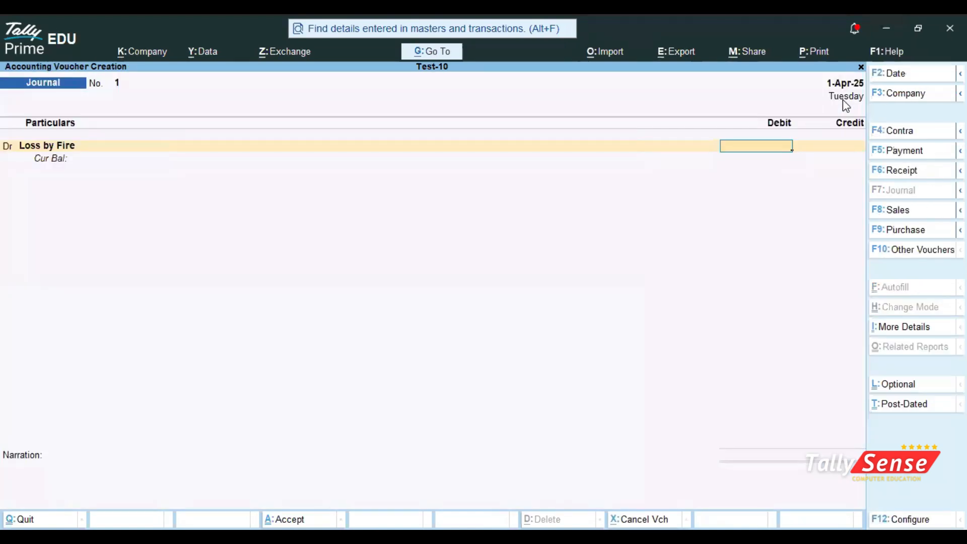
# Debit Loss by Fire with 20,000 and begin the credit line of the journal voucher
pyautogui.write('20000')
pyautogui.press('Return')
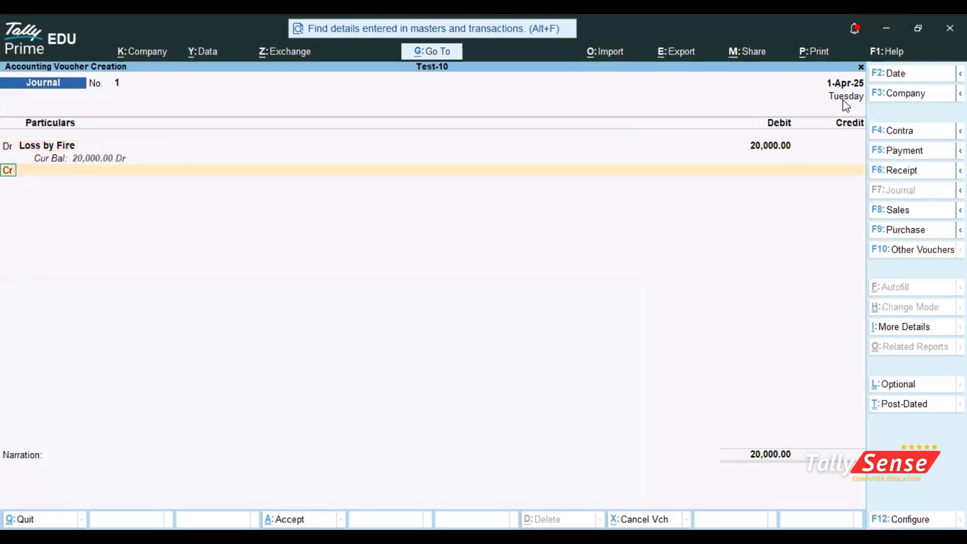
pyautogui.press('Return')
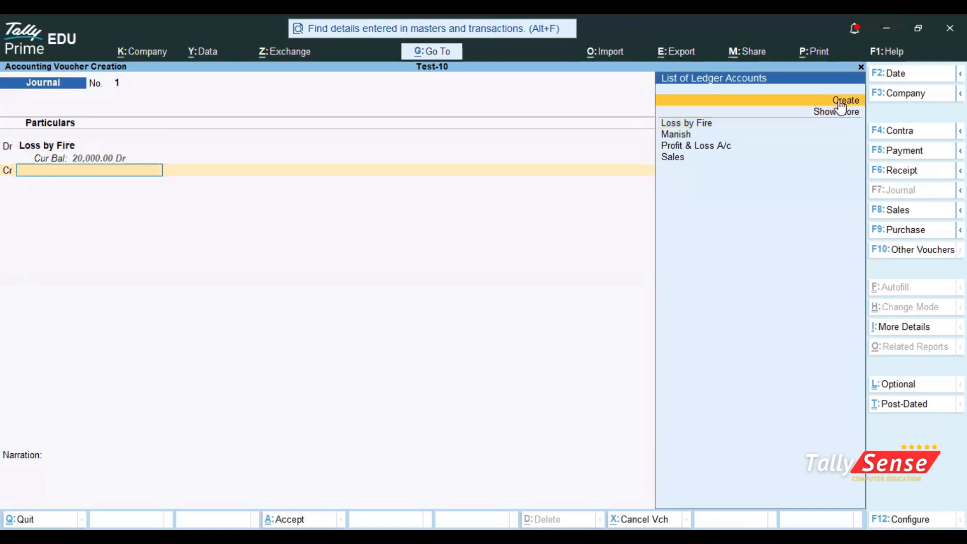
# Credit a new Purchase ledger under Purchase Accounts with 20,000 and save the journal voucher without inventory allocations
pyautogui.click(845, 100)
pyautogui.write('Purchase')
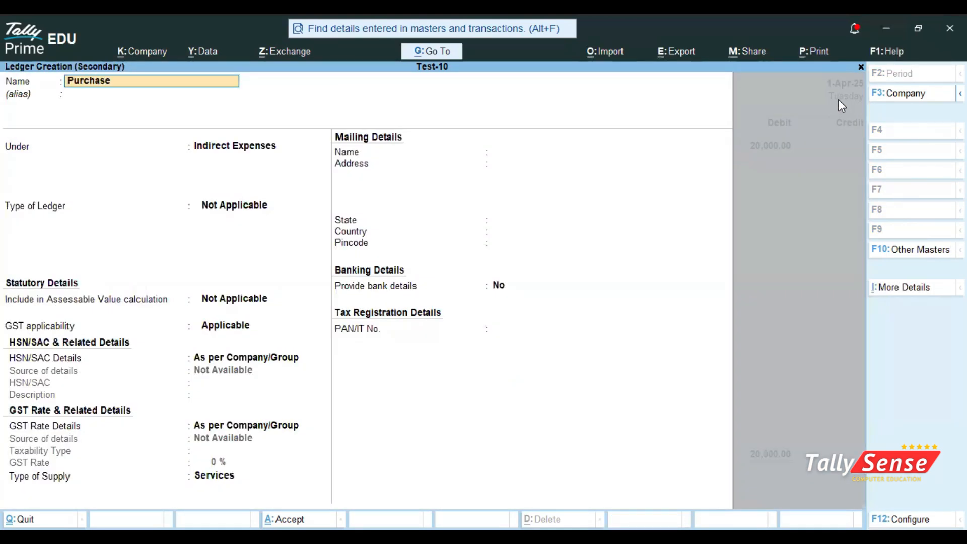
pyautogui.press('Return')
pyautogui.press('Return')
pyautogui.write('P')
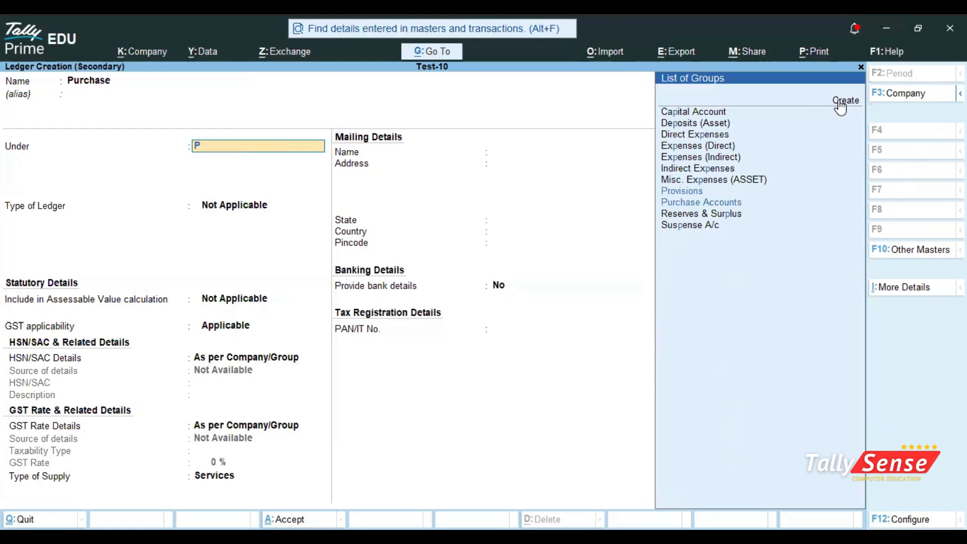
pyautogui.press('Return')
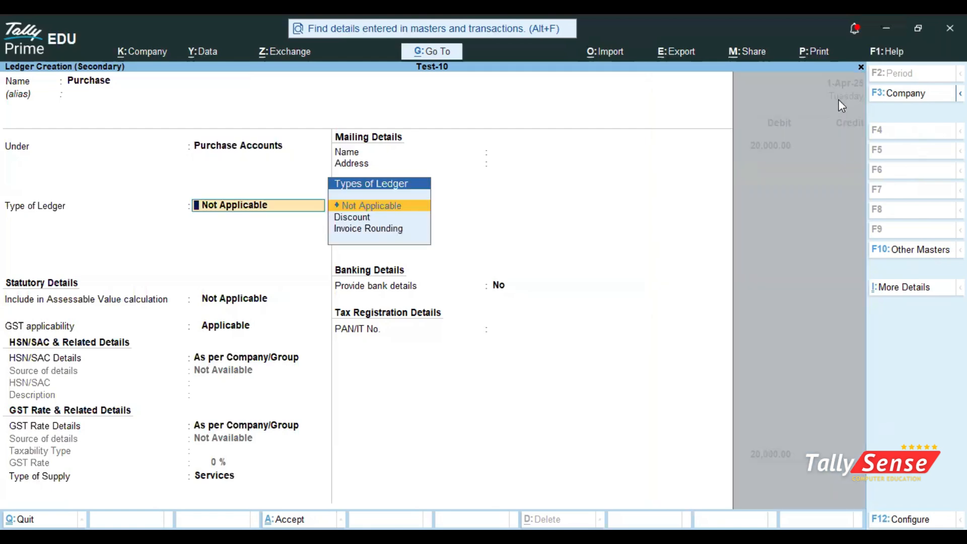
pyautogui.press('ctrl')
pyautogui.hotkey('ctrl', 'a')
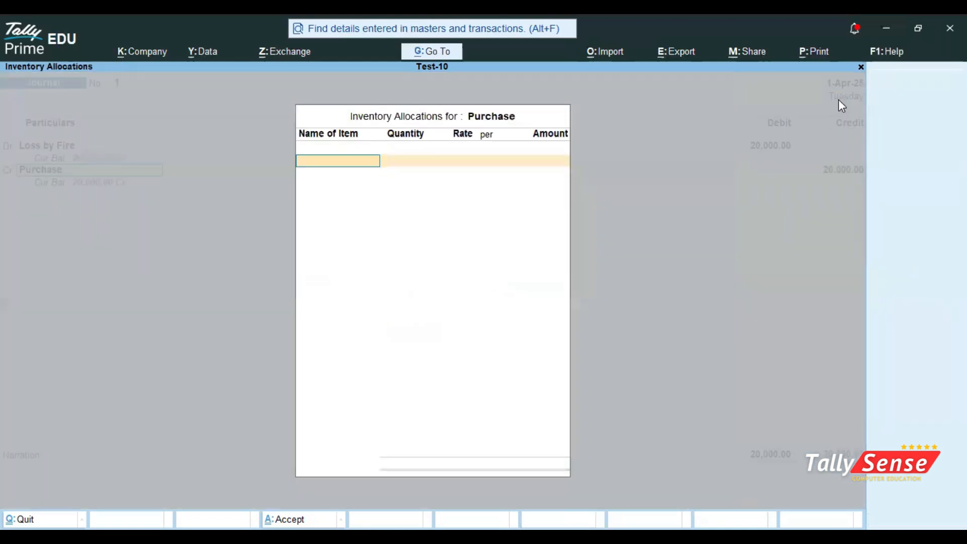
pyautogui.hotkey('ctrl', 'a')
pyautogui.hotkey('ctrl', 'a')
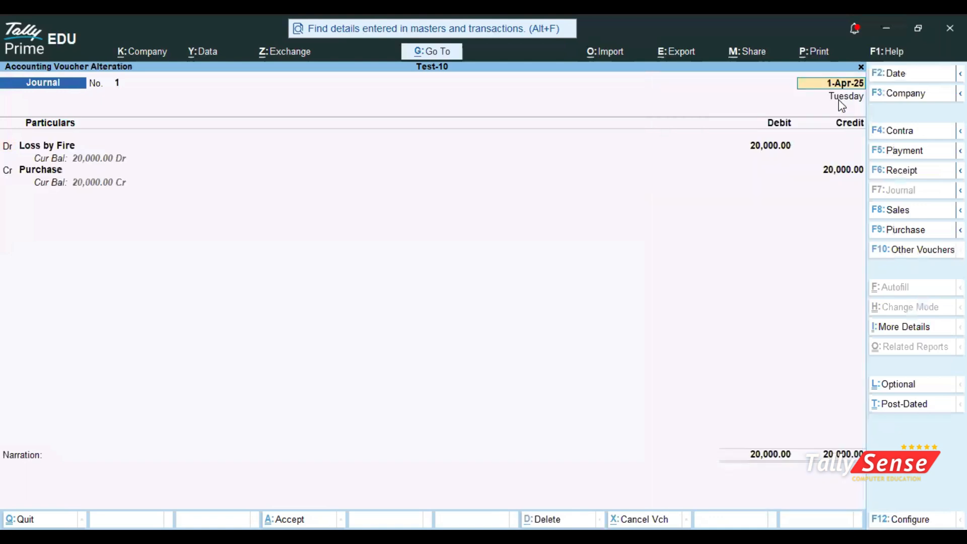
# Reopen the saved journal voucher to examine the group of the Loss by Fire ledger, then return to voucher creation
pyautogui.press('pageup')
pyautogui.press('Return')
pyautogui.hotkey('ctrl', 'Return')
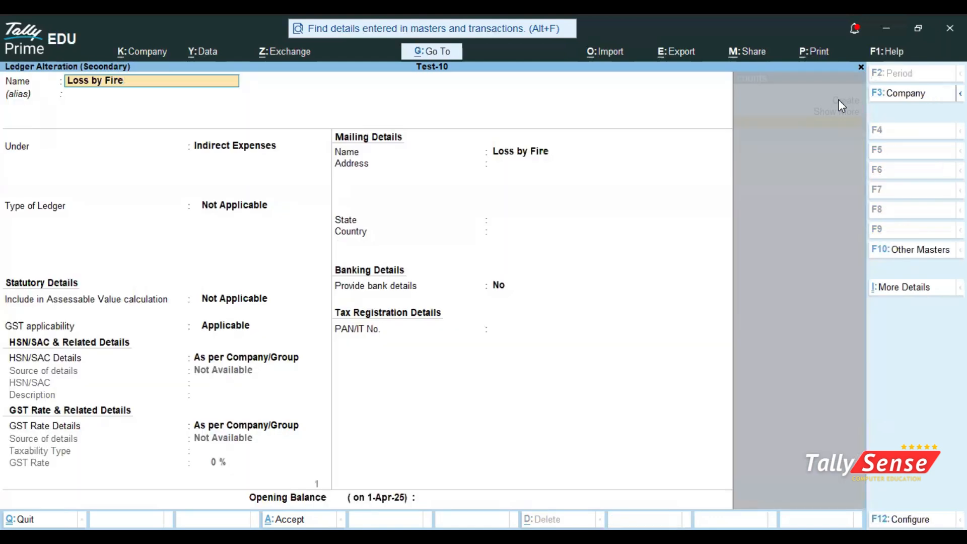
pyautogui.press('Return')
pyautogui.press('Escape')
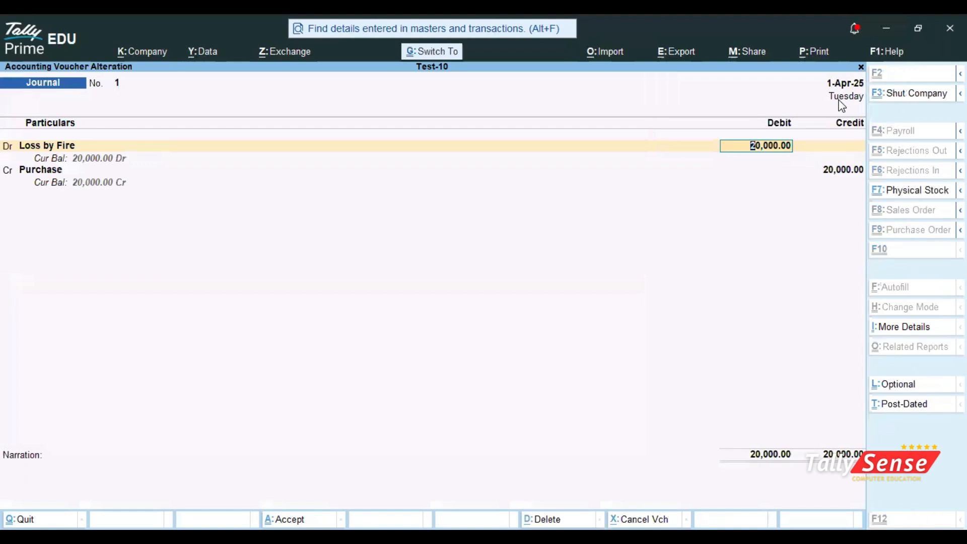
pyautogui.hotkey('ctrl', 'a')
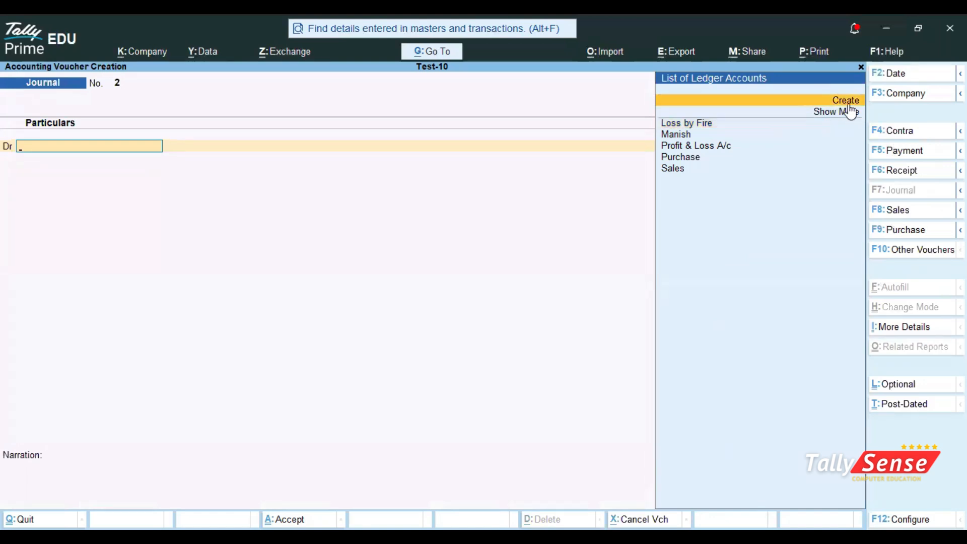
# Create a Loss by Thief ledger under Indirect Expenses for the debit line of the new journal voucher
pyautogui.click(849, 105)
pyautogui.write('Losss')
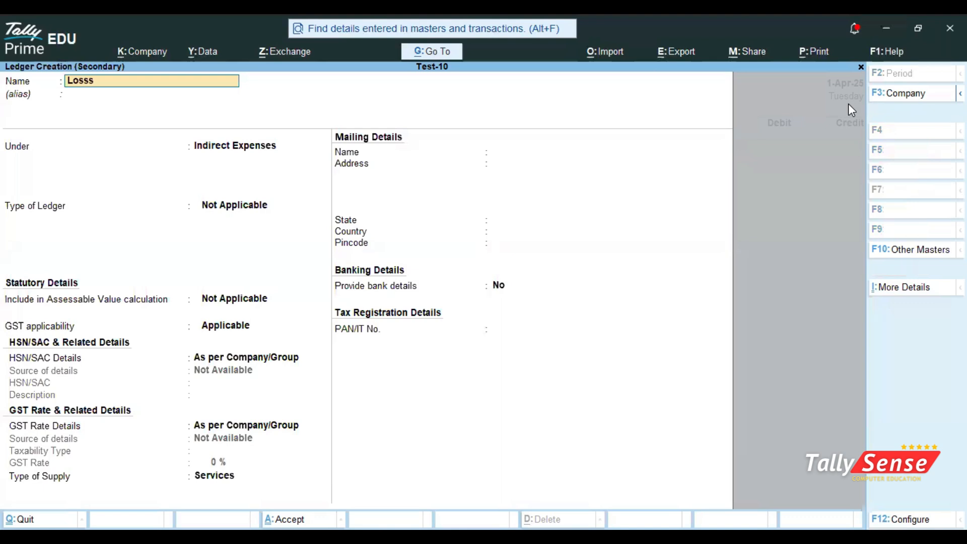
pyautogui.press('BackSpace')
pyautogui.write('by thief')
pyautogui.press('Return')
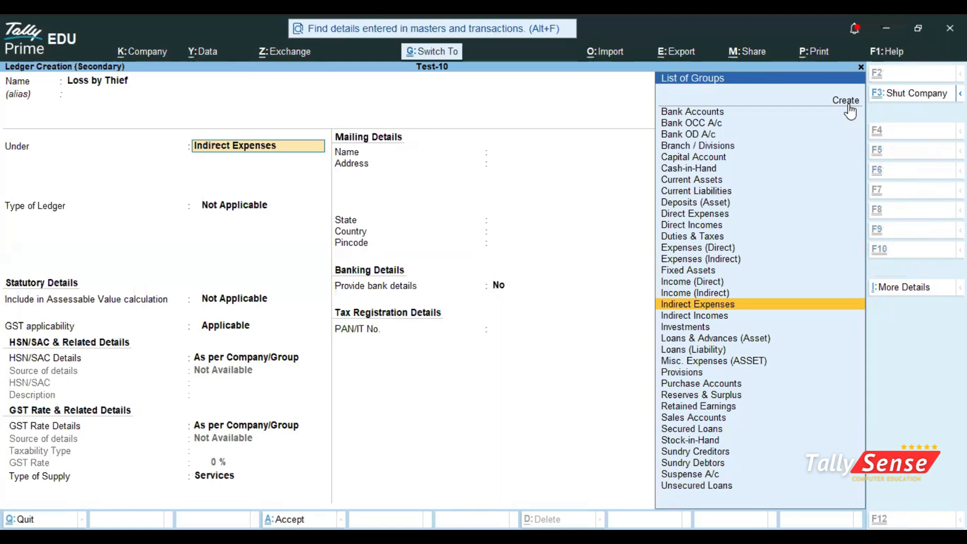
pyautogui.hotkey('ctrl', 'a')
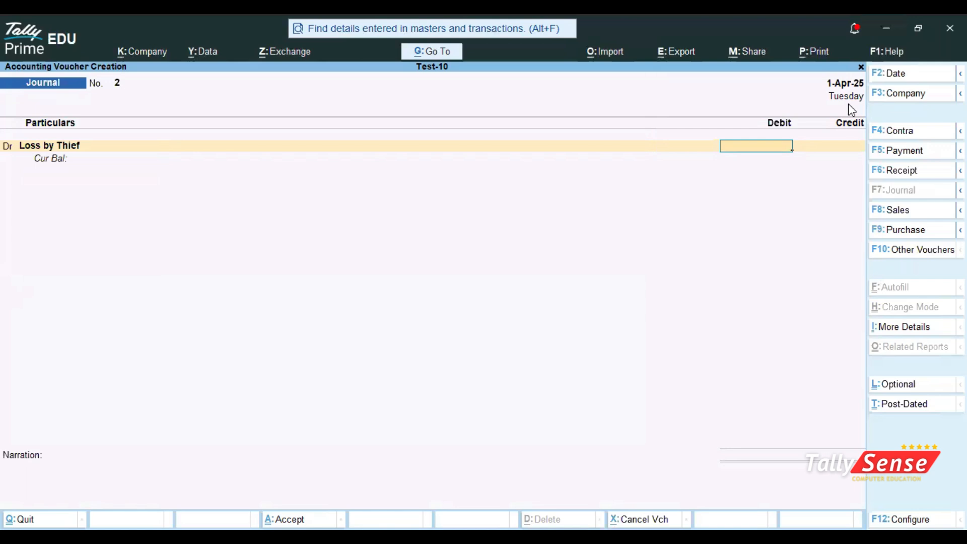
# Debit Loss by Thief and credit Purchase with 20,000, and save the journal voucher without a narration
pyautogui.write('20000')
pyautogui.press('Return')
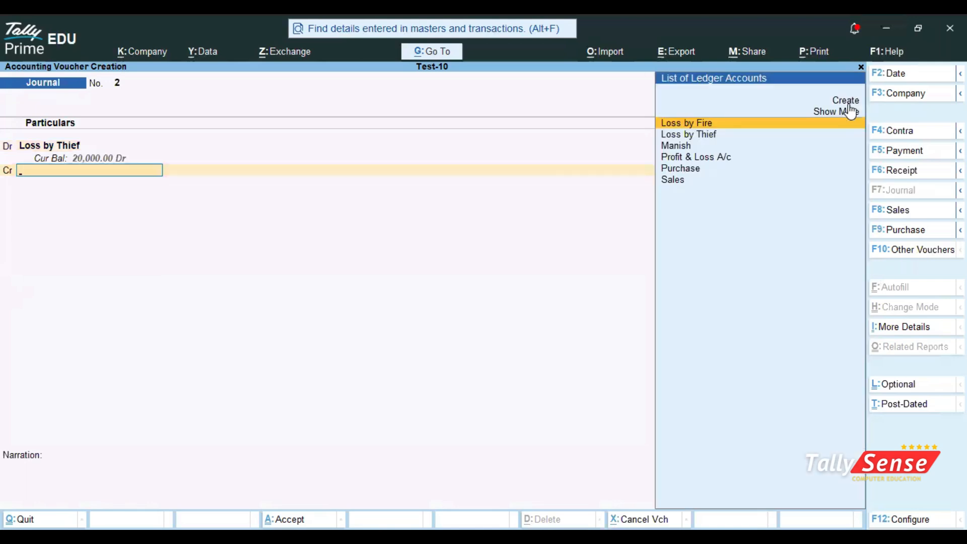
pyautogui.press('Down')
pyautogui.press('Down')
pyautogui.press('Down')
pyautogui.press('Down')
pyautogui.press('Return')
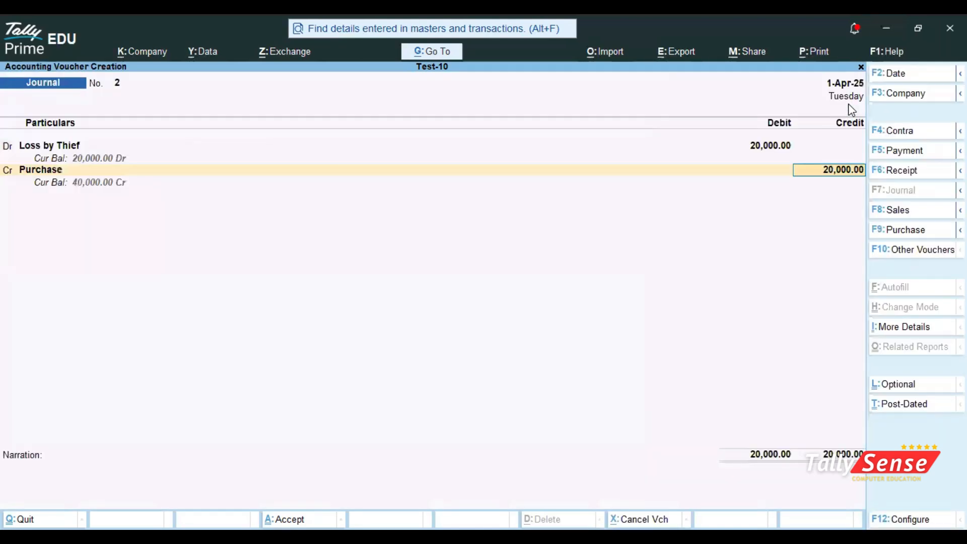
pyautogui.press('Return')
pyautogui.press('Return')
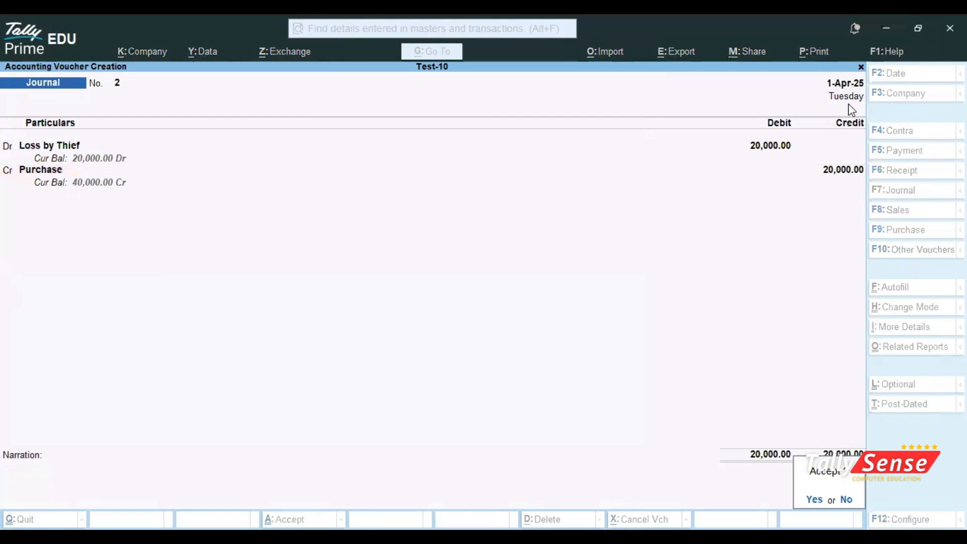
pyautogui.press('Return')
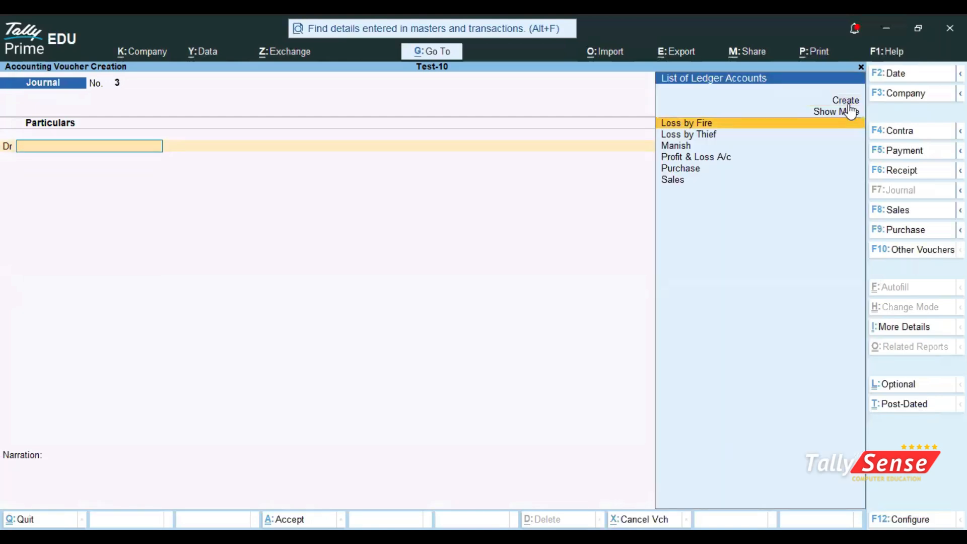
# Reopen the saved second journal voucher to examine its Loss by Thief and Purchase entries, then close it
pyautogui.press('pageup')
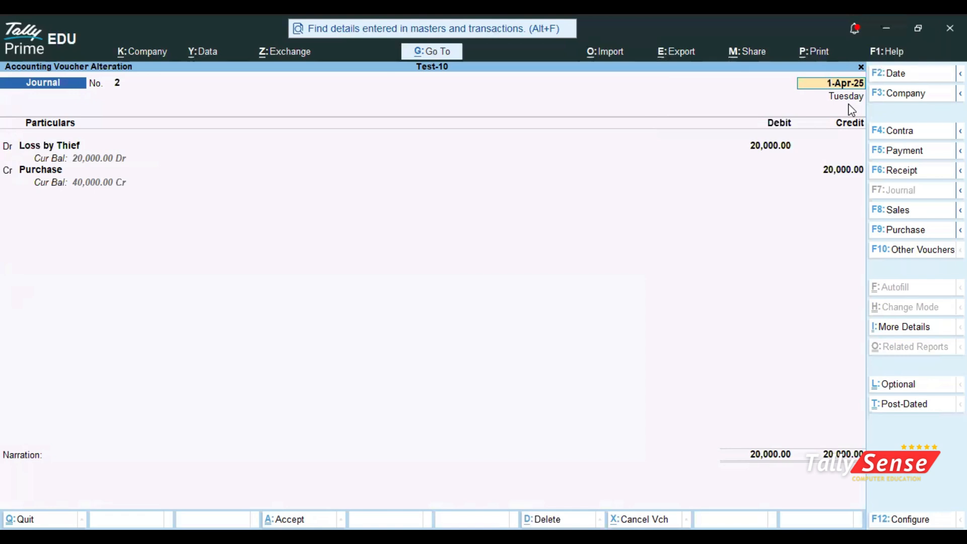
pyautogui.press('ctrl')
pyautogui.hotkey('ctrl', 'a')
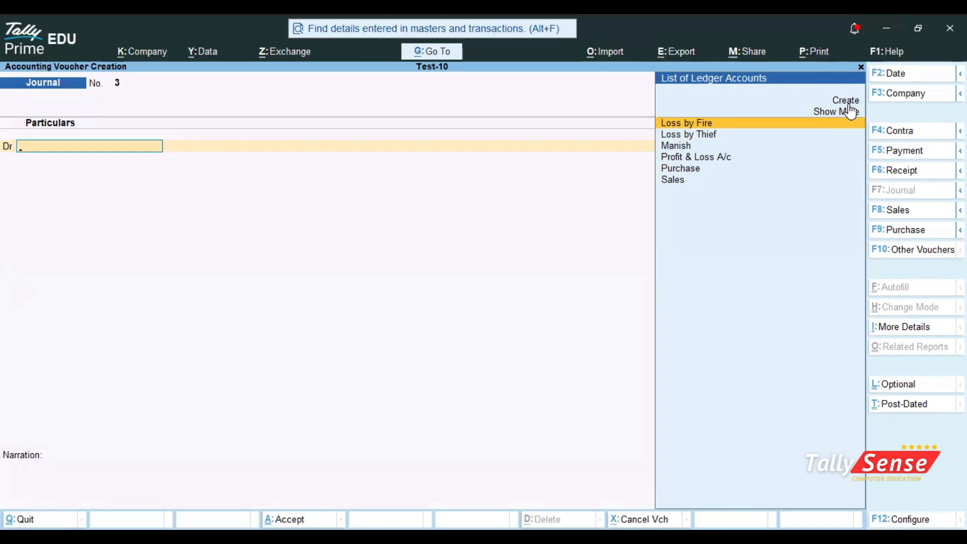
# Start a purchase voucher in As Voucher mode with supplier invoice number 31
pyautogui.click(898, 231)
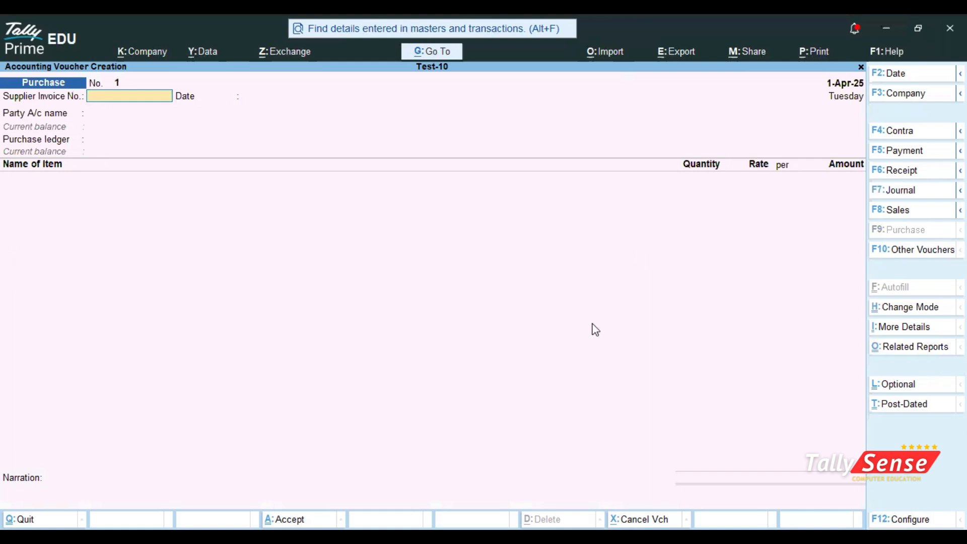
pyautogui.click(884, 312)
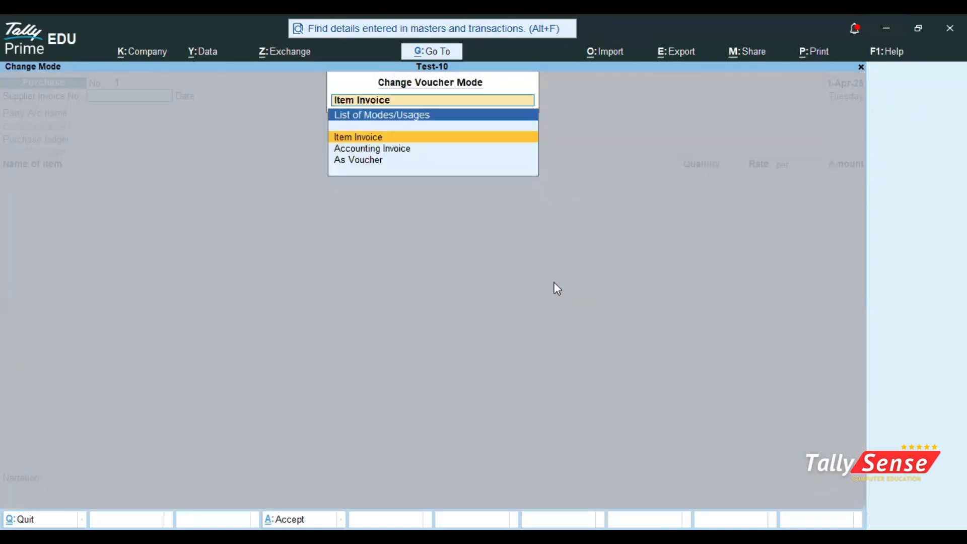
pyautogui.press('Down')
pyautogui.press('Down')
pyautogui.press('Return')
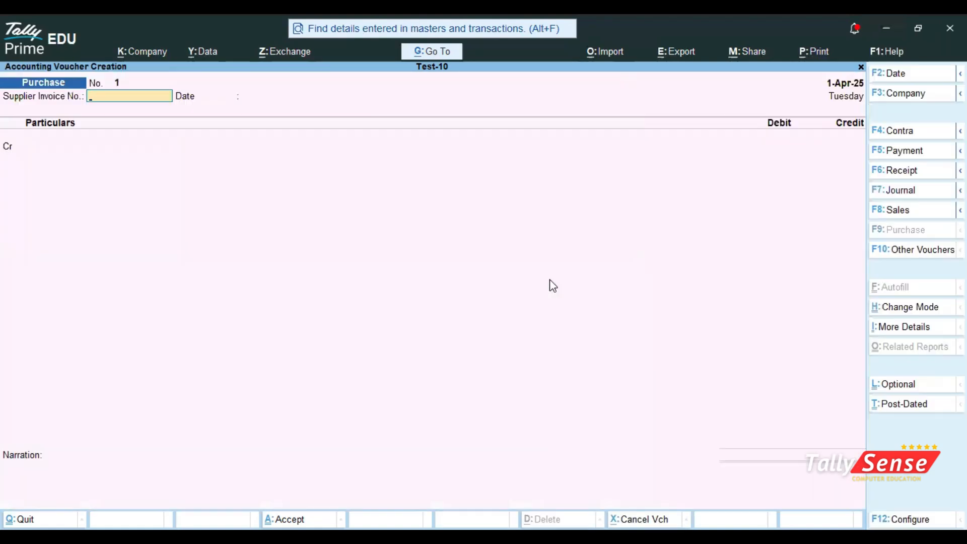
pyautogui.write('3')
pyautogui.press('Return')
pyautogui.press('Return')
# Create the supplier's ledger under Sundry Creditors for the credit line and accept the party details
pyautogui.press('Up')
pyautogui.press('Return')
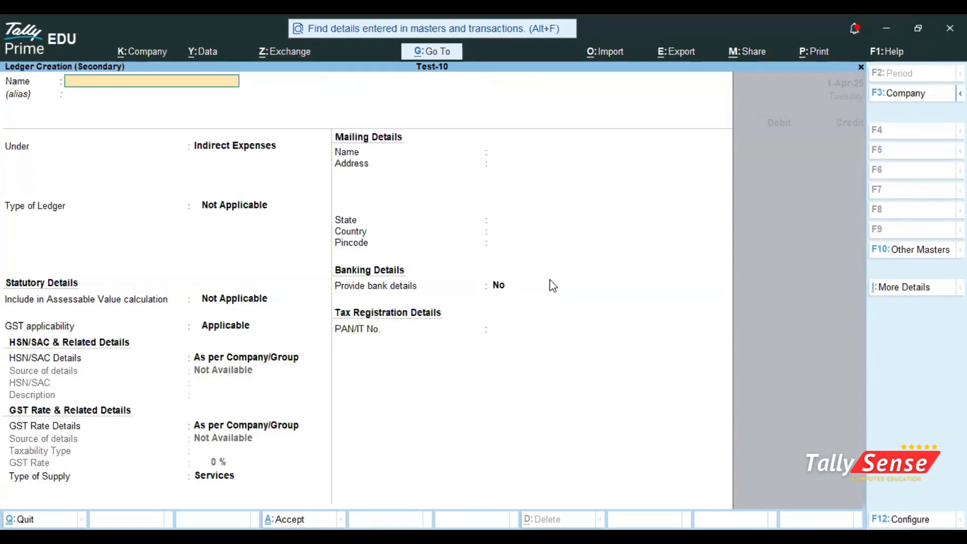
pyautogui.write('Anay')
pyautogui.press('Return')
pyautogui.press('Return')
pyautogui.write('S')
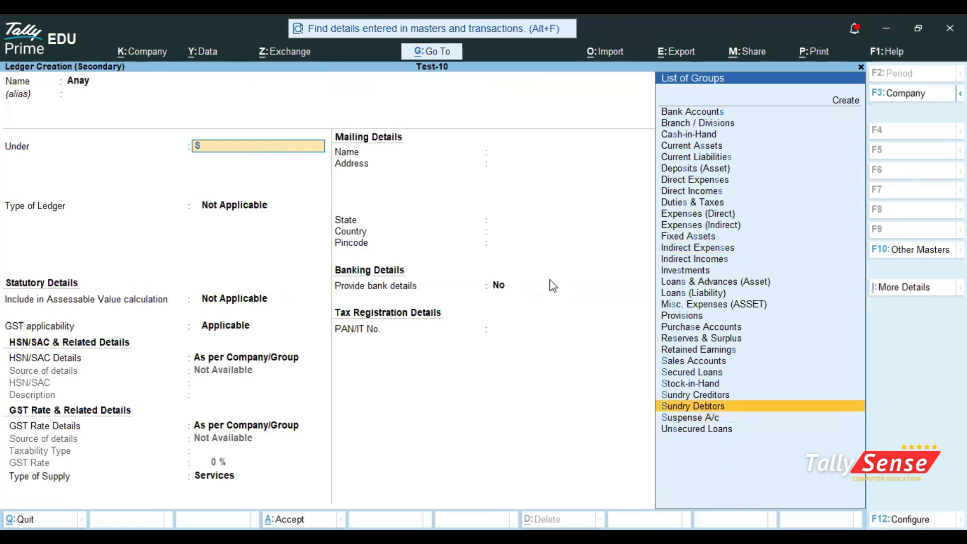
pyautogui.press('Up')
pyautogui.press('Return')
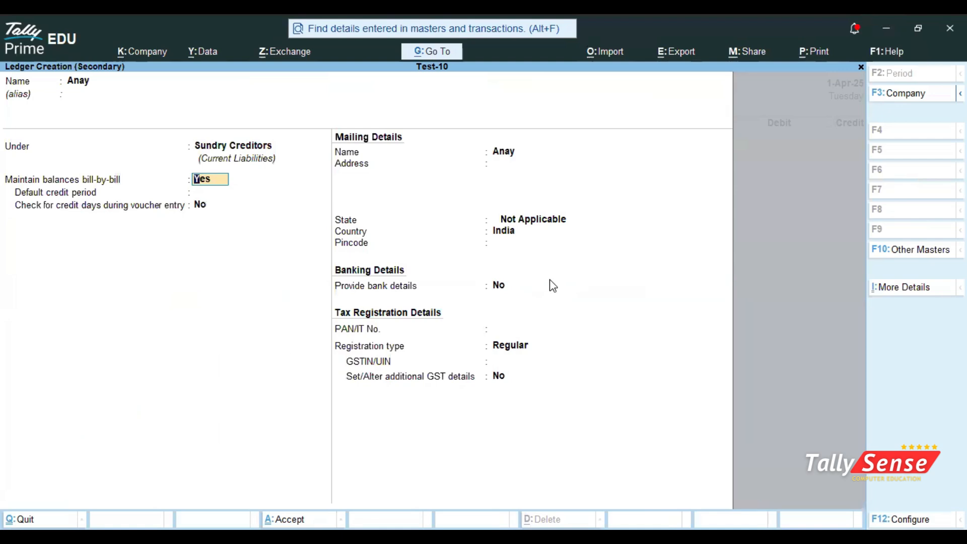
pyautogui.hotkey('ctrl', 'a')
pyautogui.hotkey('ctrl', 'a')
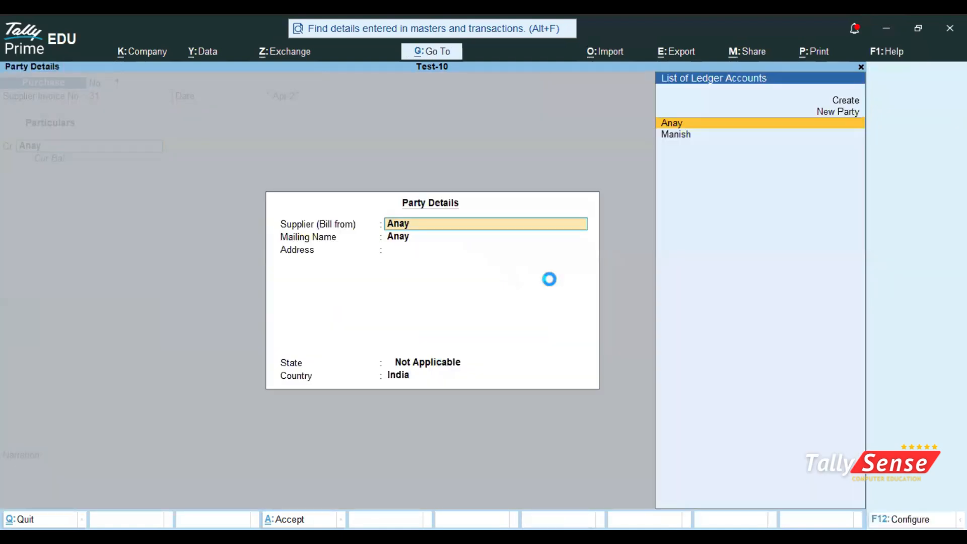
# Credit the supplier with 20,000 as New Ref 31, debit Purchase with the same amount, and save the purchase voucher
pyautogui.write('20,000')
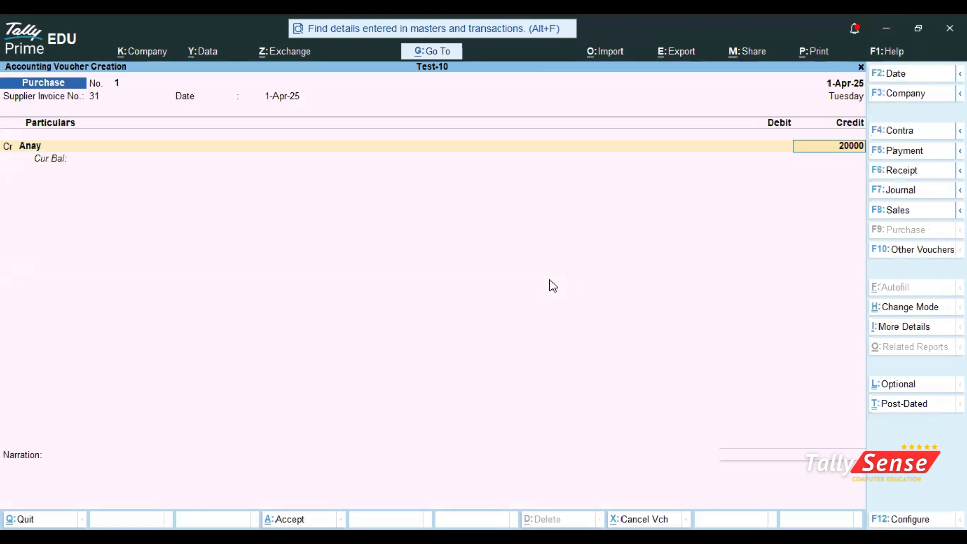
pyautogui.press('Return')
pyautogui.press('Return')
pyautogui.press('Return')
pyautogui.press('Return')
pyautogui.press('Return')
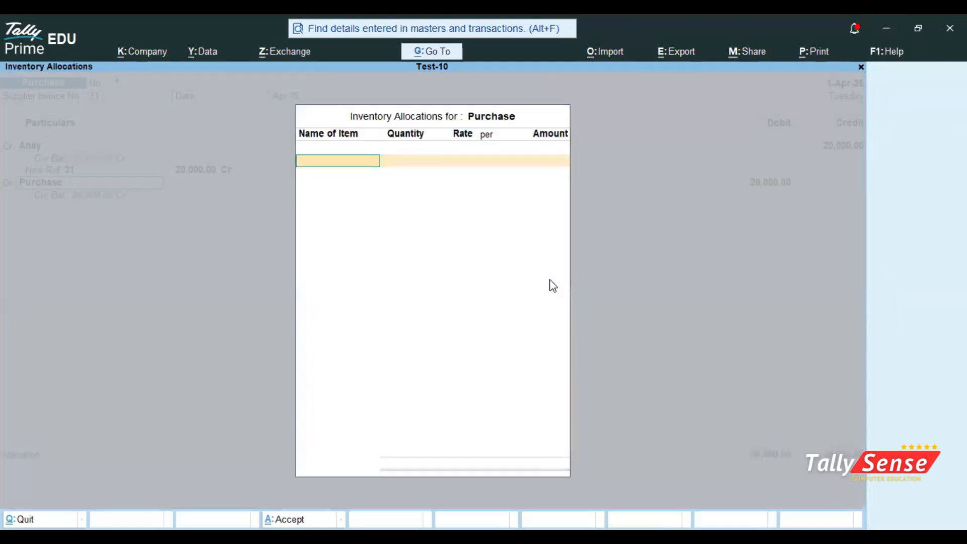
pyautogui.press('Return')
pyautogui.press('Return')
pyautogui.hotkey('ctrl', 'a')
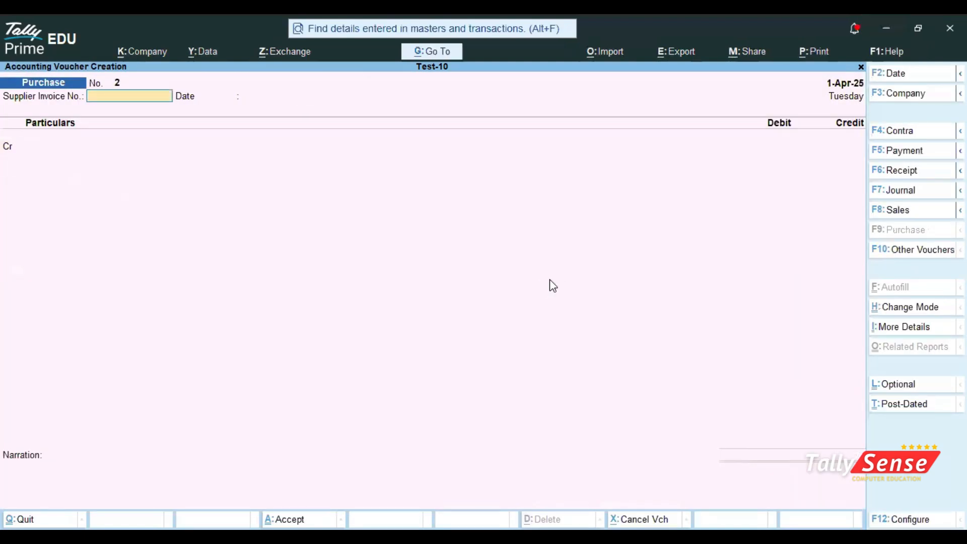
# Reopen the saved purchase voucher to examine the supplier and Purchase entries, then close it
pyautogui.press('pageup')
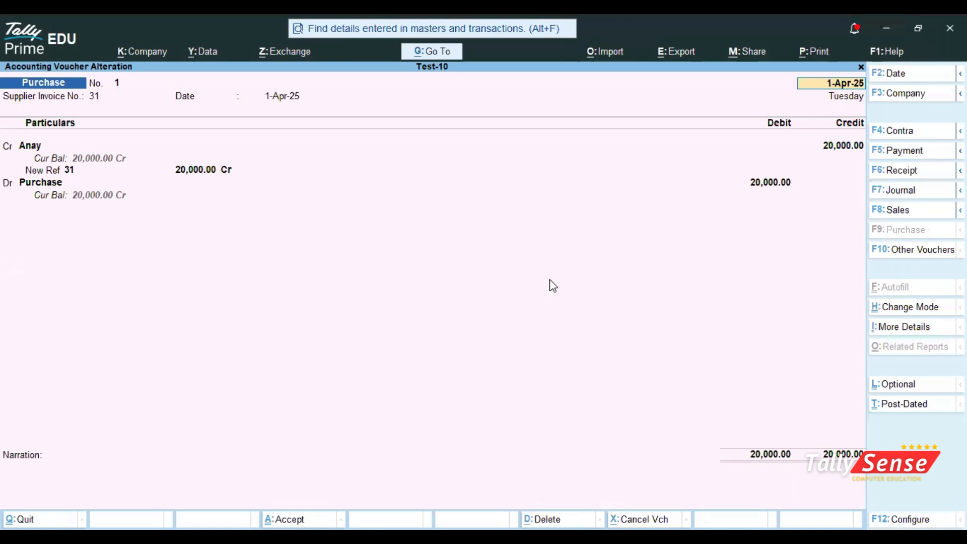
pyautogui.hotkey('ctrl', 'a')
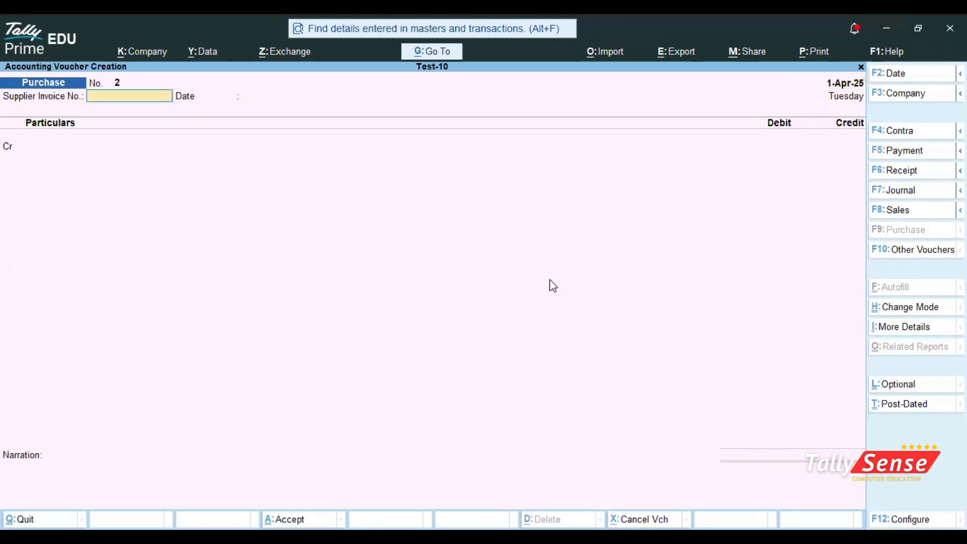
# Start a journal voucher debiting the supplier's ledger 1,000, allocated as Agst Ref to bill 31
pyautogui.click(904, 194)
pyautogui.press('Return')
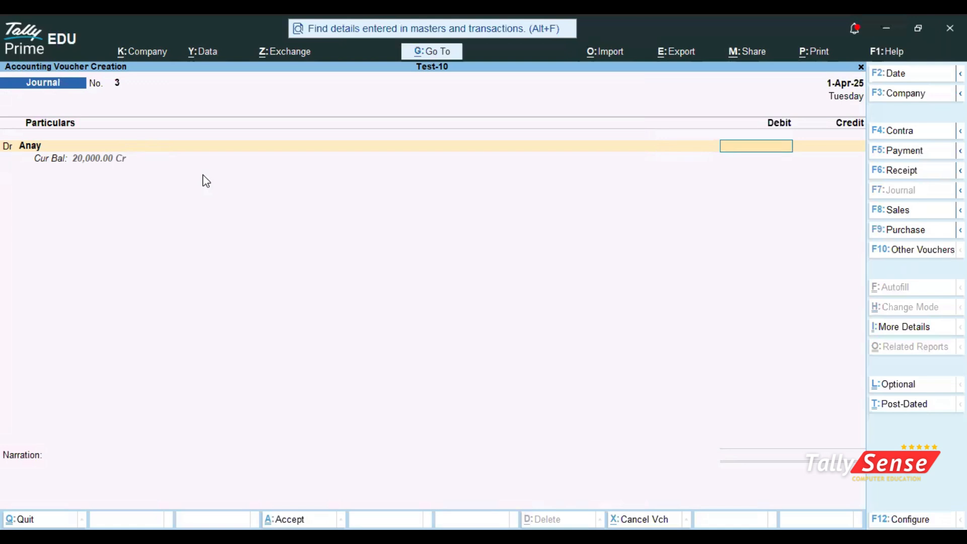
pyautogui.write('1000')
pyautogui.press('Return')
pyautogui.press('Return')
pyautogui.press('Return')
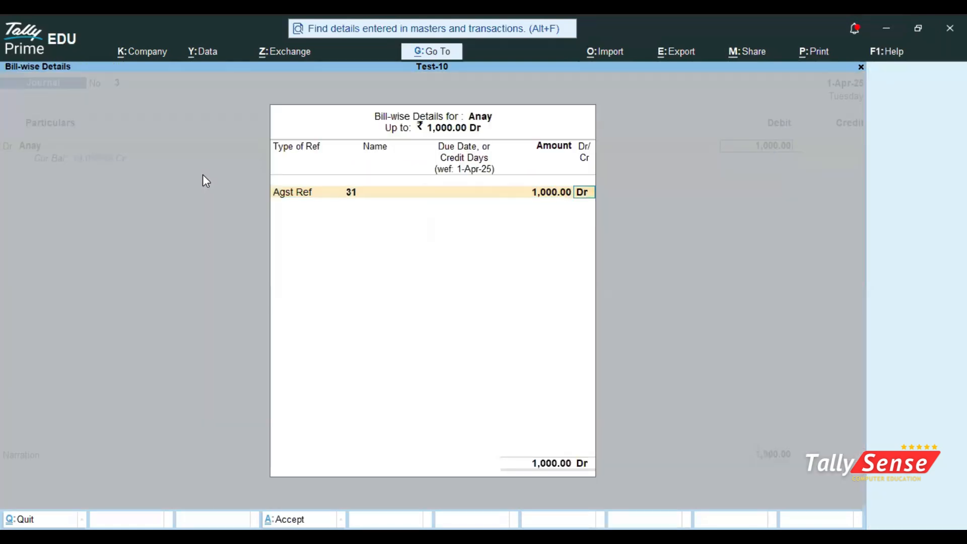
pyautogui.press('Return')
pyautogui.press('Return')
# Create a Purchase Return ledger under Purchase Accounts for the 1,000 credit line and save the journal voucher
pyautogui.press('Return')
pyautogui.press('Up')
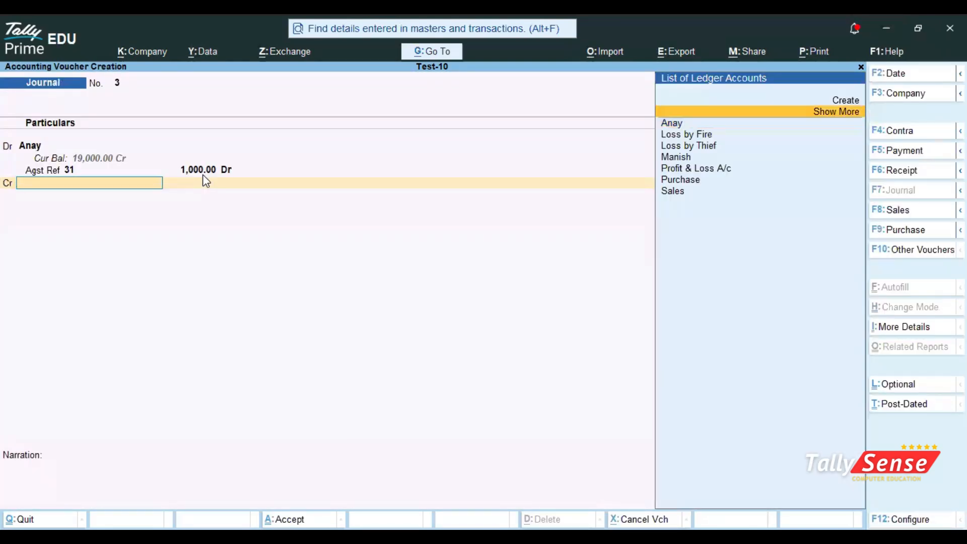
pyautogui.press('Up')
pyautogui.press('Return')
pyautogui.write('P')
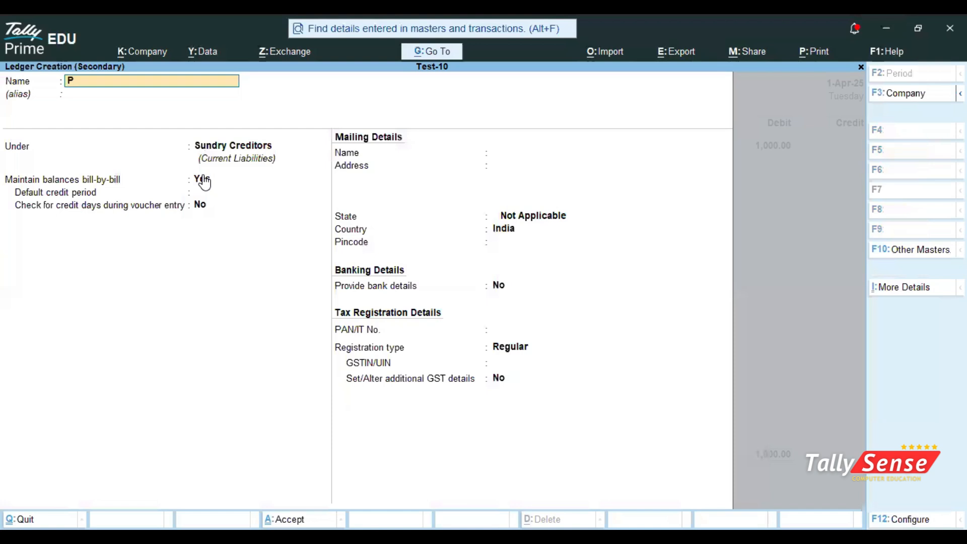
pyautogui.write('urchase Return')
pyautogui.press('Return')
pyautogui.write('P')
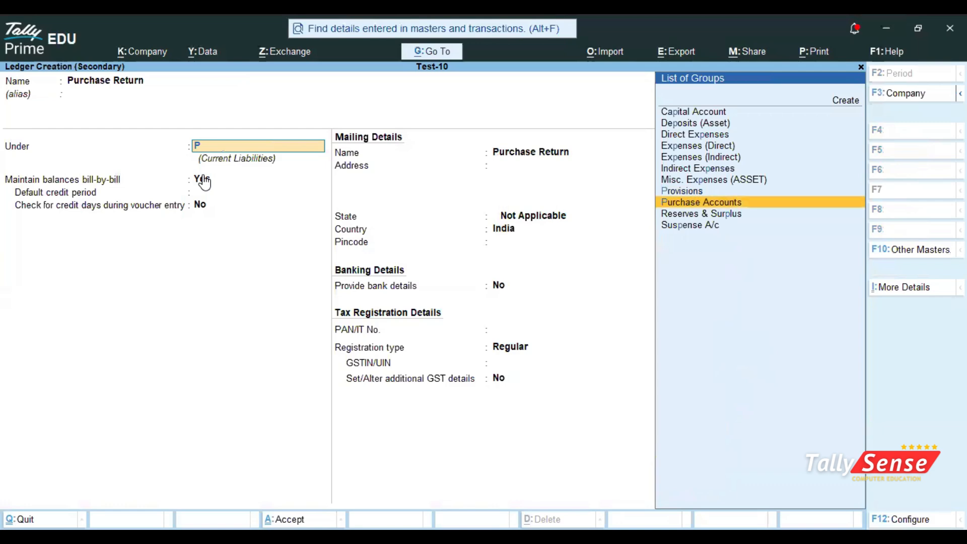
pyautogui.press('Return')
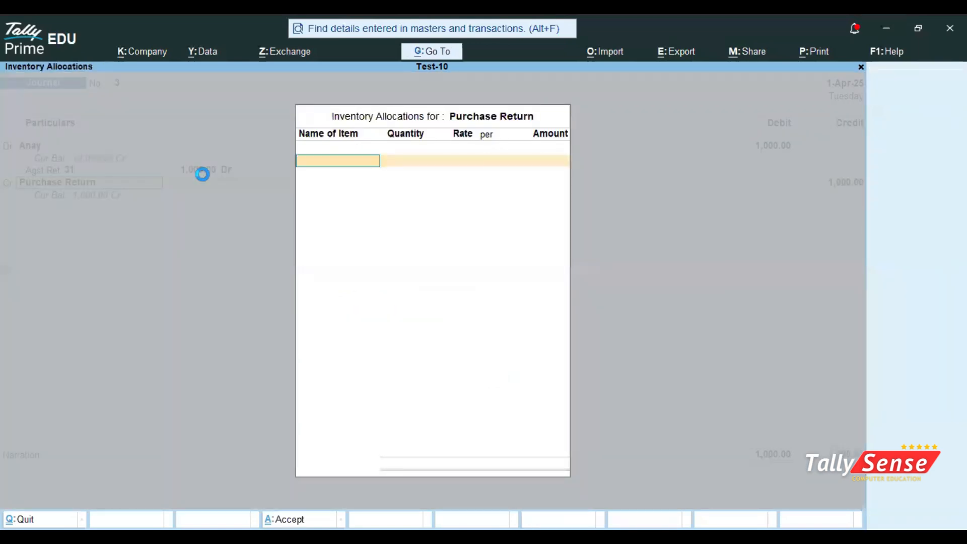
pyautogui.press('Escape')
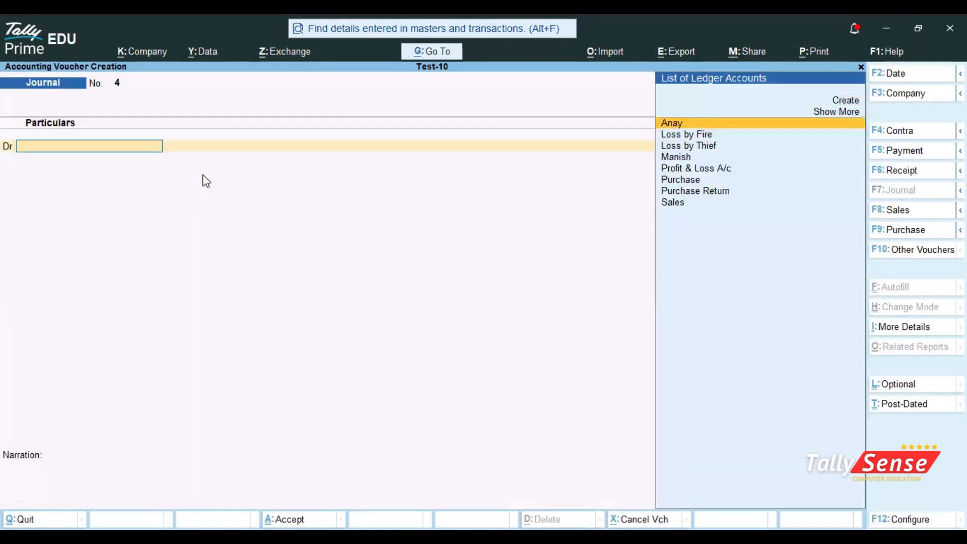
# Review the saved purchase voucher and the purchase return journal, and return to the blank voucher
pyautogui.press('pageup')
pyautogui.press('pageup')
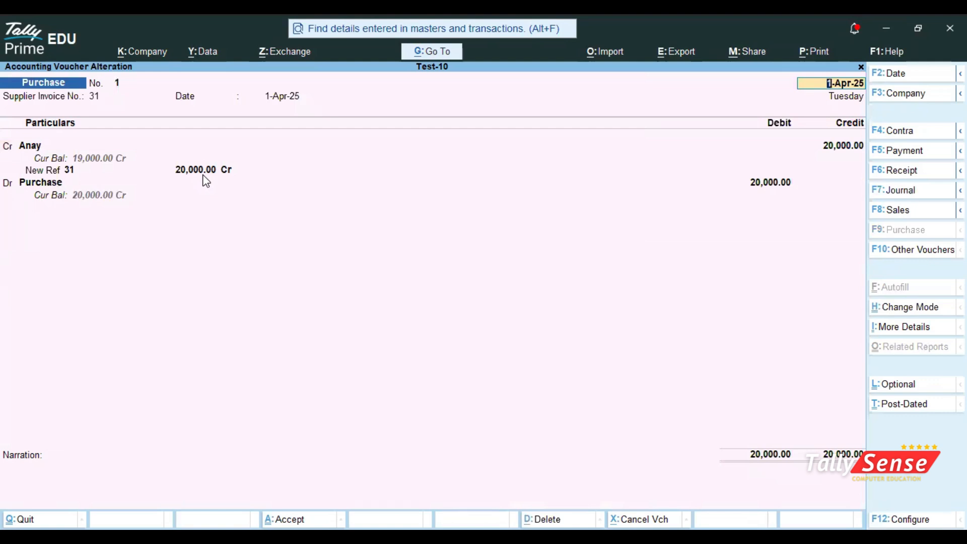
pyautogui.press('pagedown')
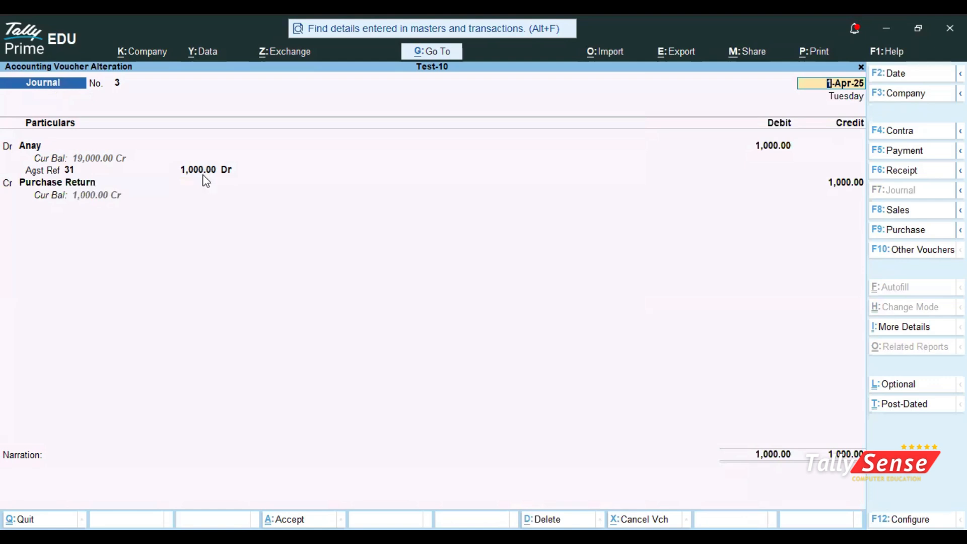
pyautogui.press('pagedown')
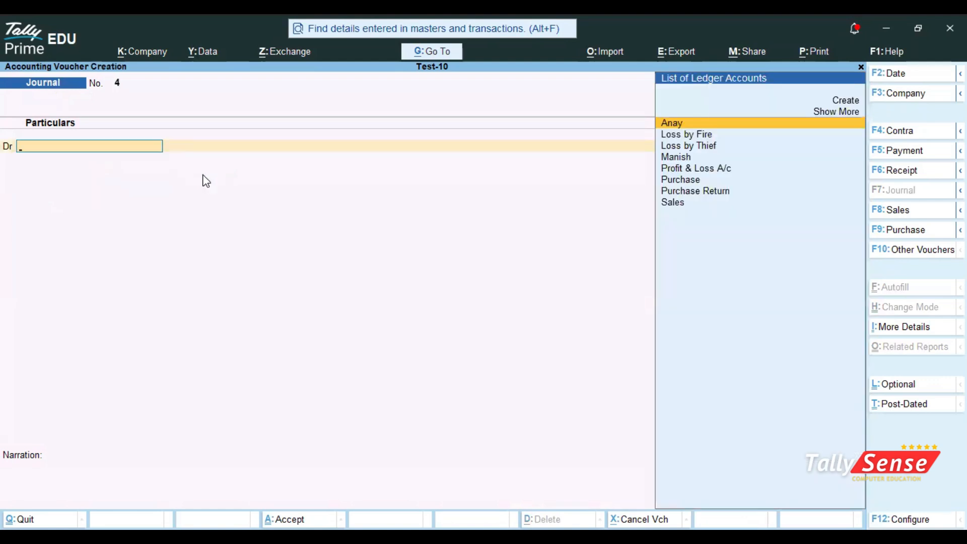
# Start a payment voucher debiting the supplier's ledger 19,000, allocated as Agst Ref to bill 31
pyautogui.click(897, 152)
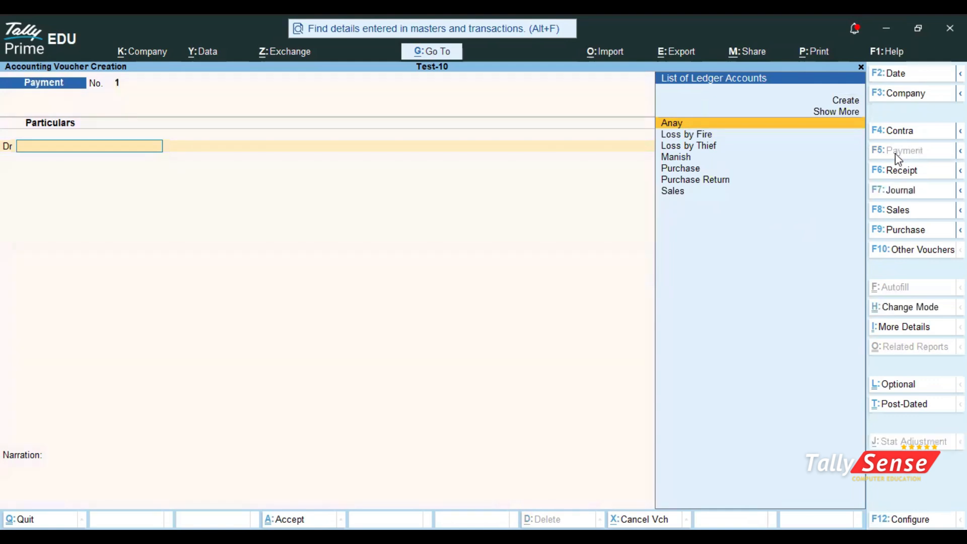
pyautogui.press('Return')
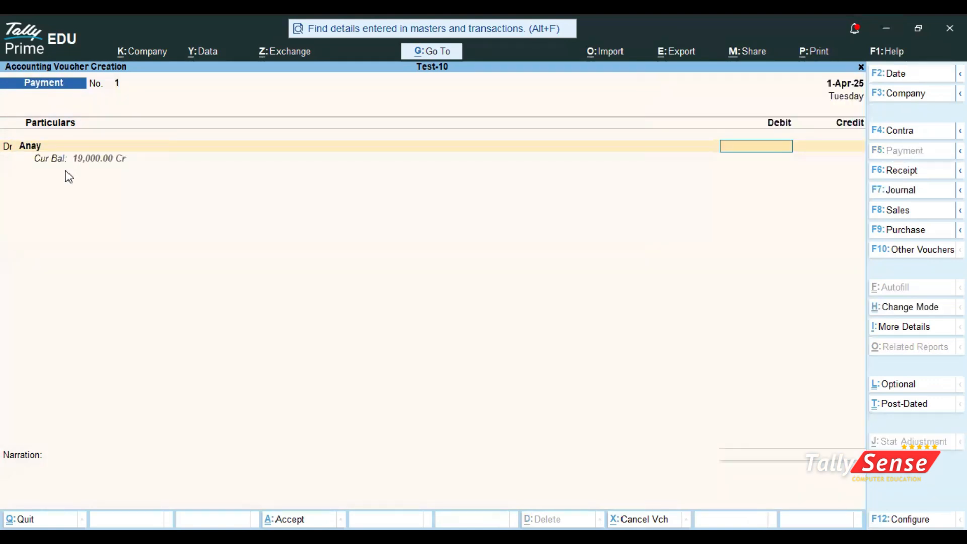
pyautogui.write('19000')
pyautogui.press('Return')
pyautogui.press('Return')
pyautogui.press('Return')
pyautogui.press('Return')
pyautogui.press('Return')
pyautogui.press('Return')
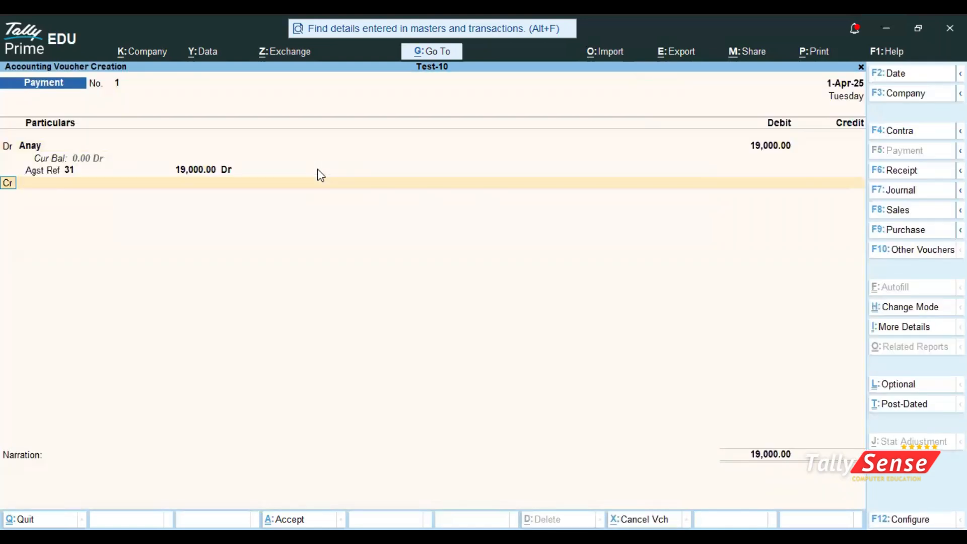
# Credit Cash with the 19,000 paid to the supplier and save the payment voucher
pyautogui.write('cash')
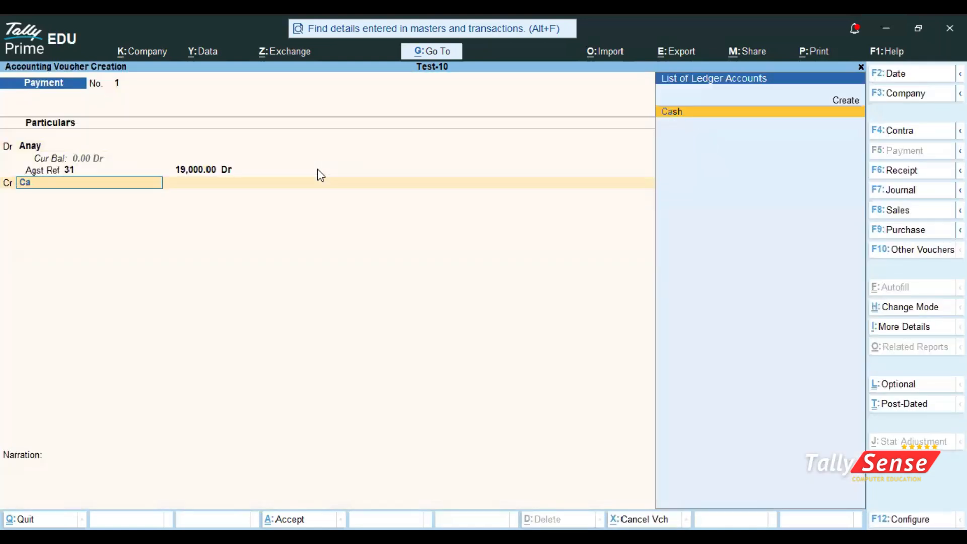
pyautogui.press('Return')
pyautogui.press('ctrl')
pyautogui.hotkey('ctrl', 'a')
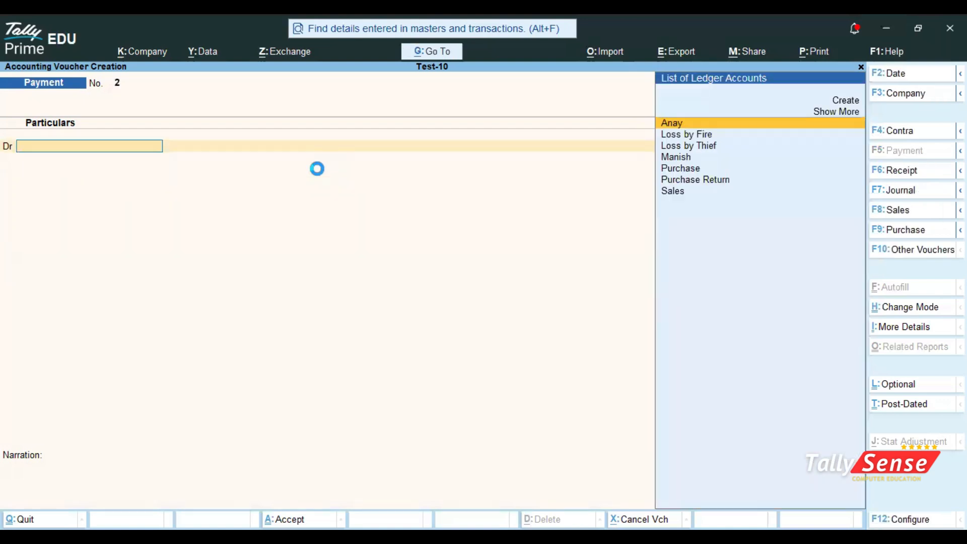
# Go back through the saved purchase and purchase return vouchers to compare the supplier's entries
pyautogui.press('pageup')
pyautogui.press('pageup')
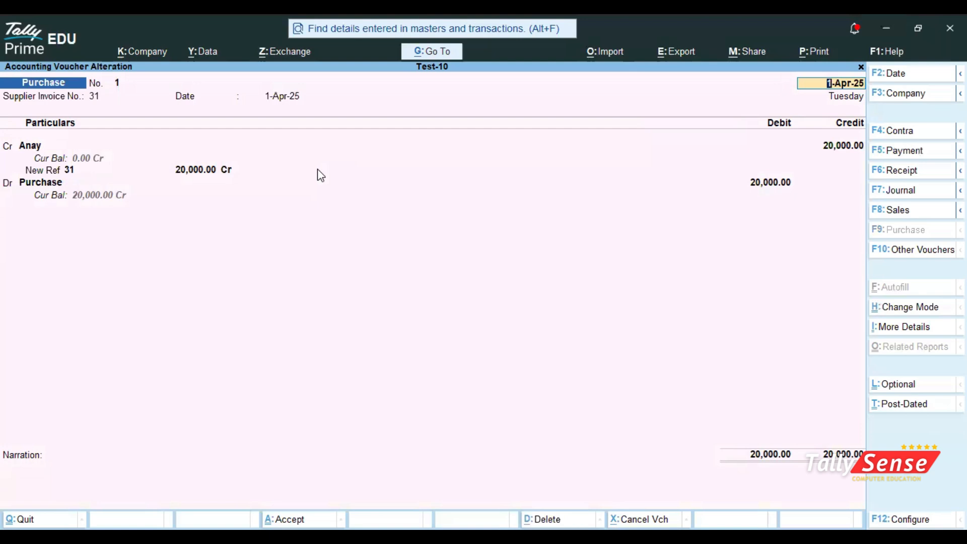
pyautogui.press('pageup')
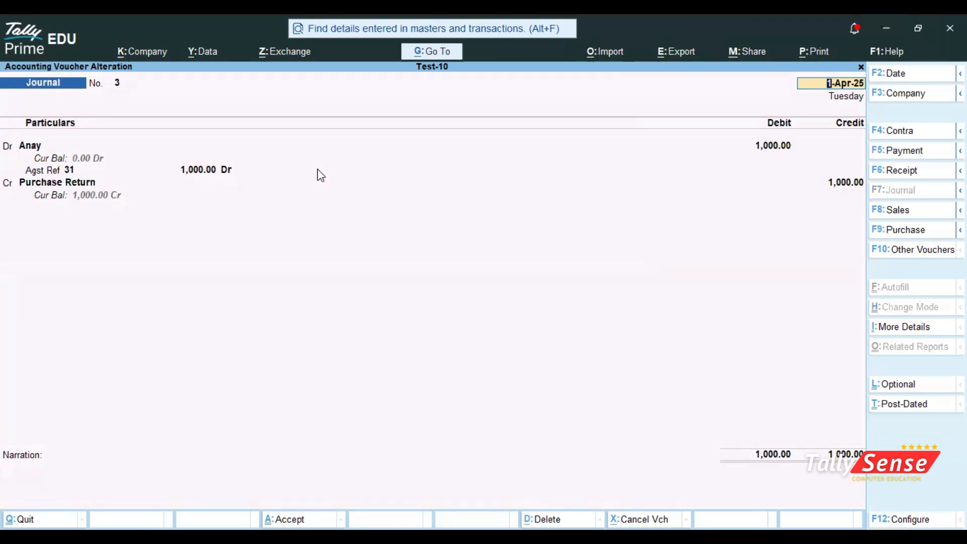
pyautogui.press('pageup')
pyautogui.press('pagedown')
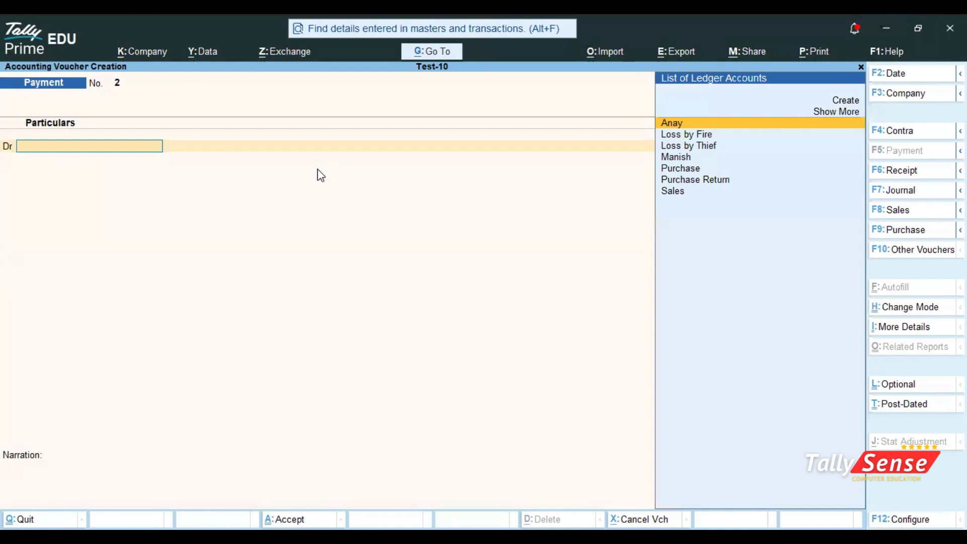
# Display the supplier's ledger account to examine its purchase, return and payment entries, and close the report
pyautogui.press('Escape')
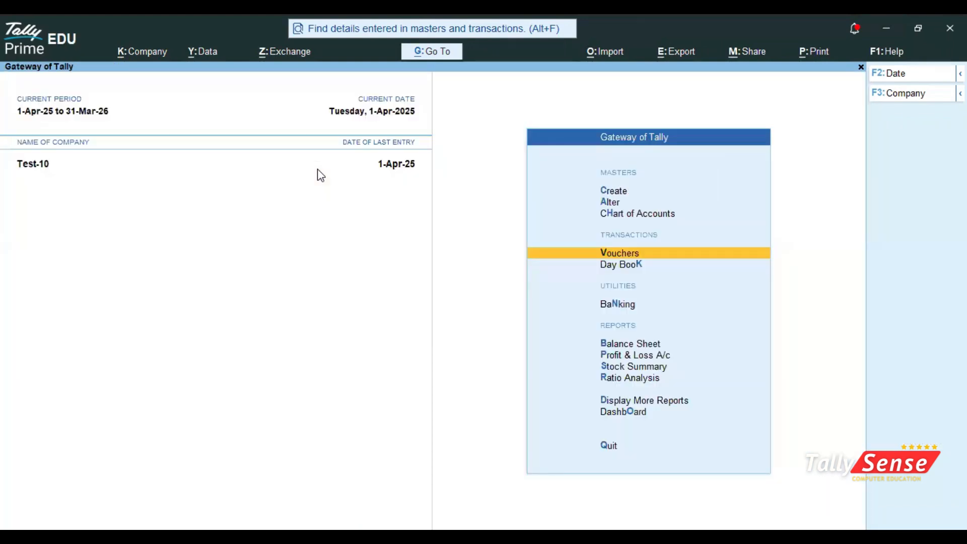
pyautogui.click(607, 400)
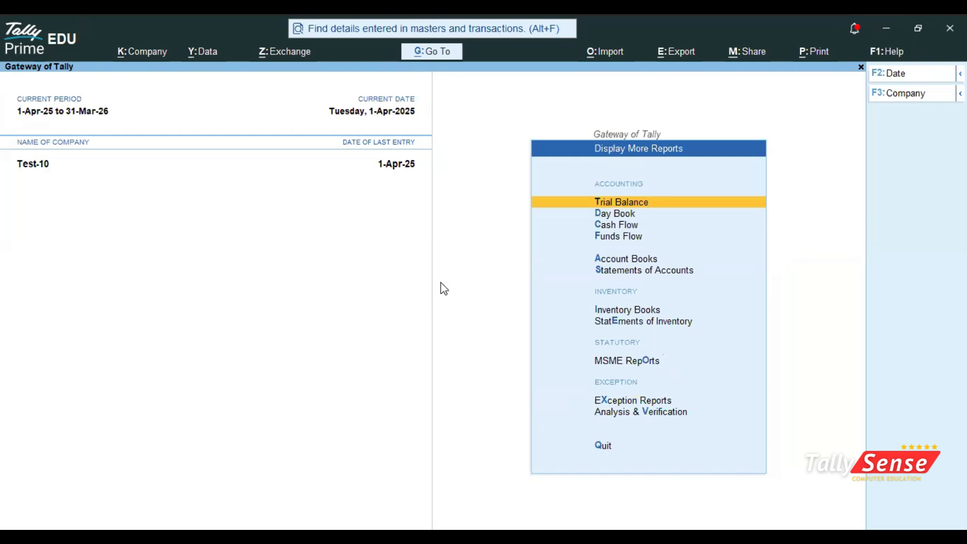
pyautogui.press('Down')
pyautogui.press('Down')
pyautogui.press('Down')
pyautogui.press('Down')
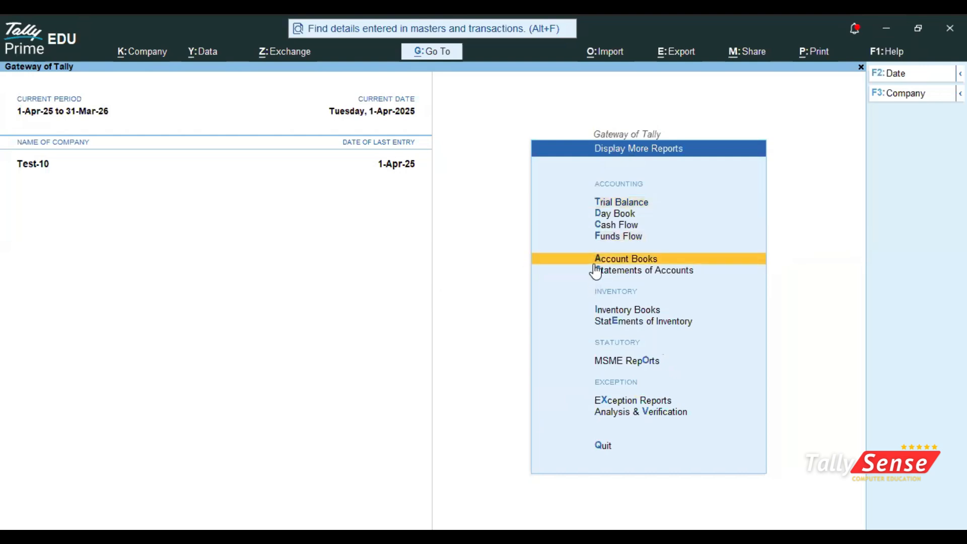
pyautogui.press('Return')
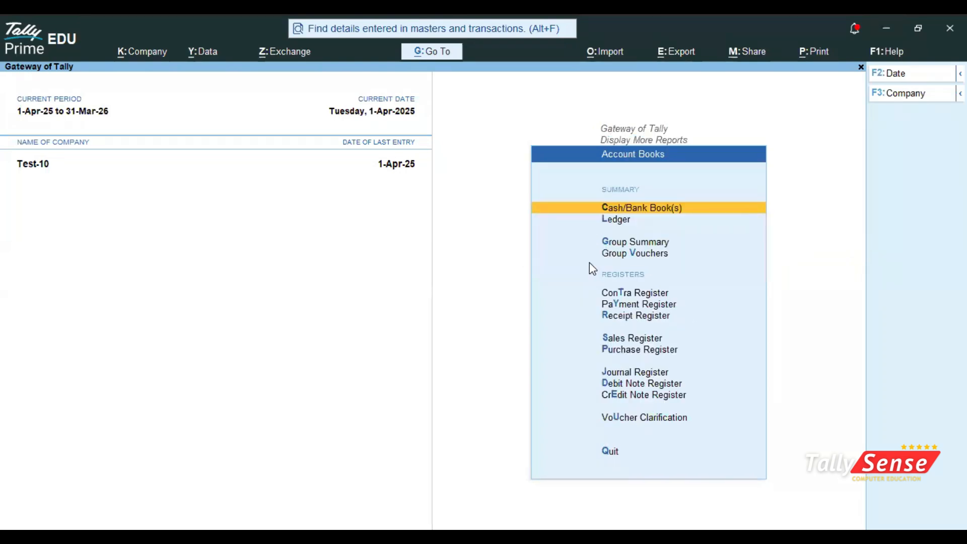
pyautogui.press('Down')
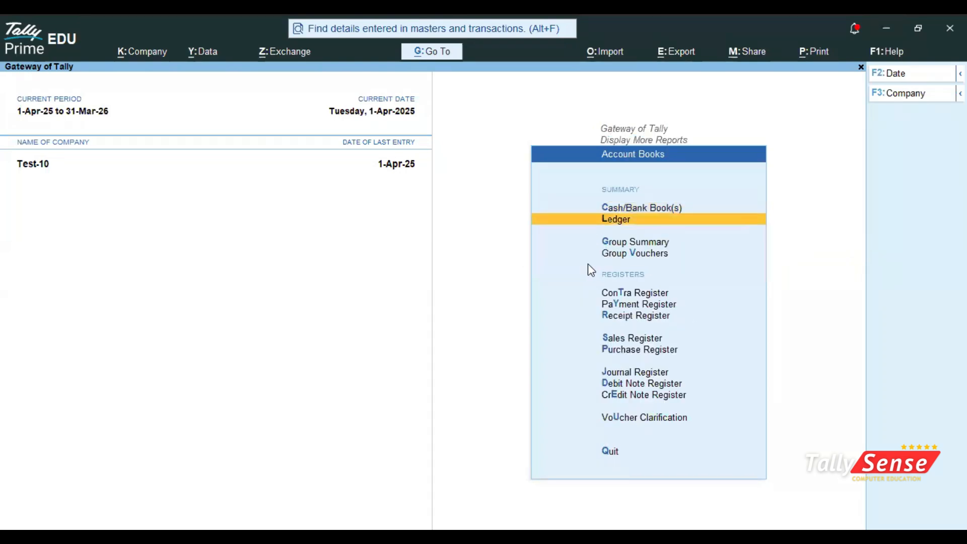
pyautogui.click(616, 220)
pyautogui.click(358, 156)
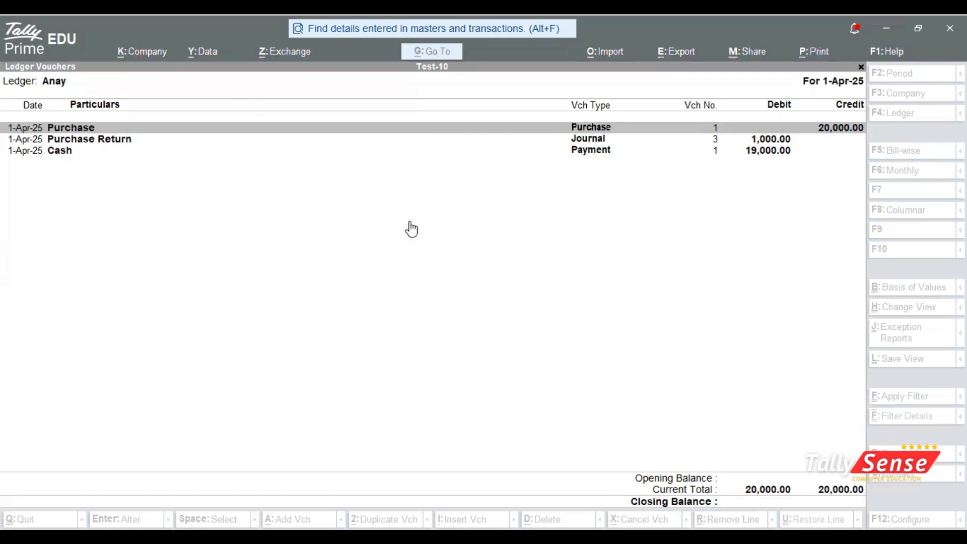
pyautogui.click(445, 245)
pyautogui.press('Escape')
pyautogui.press('Escape')
pyautogui.press('Escape')
pyautogui.press('Escape')
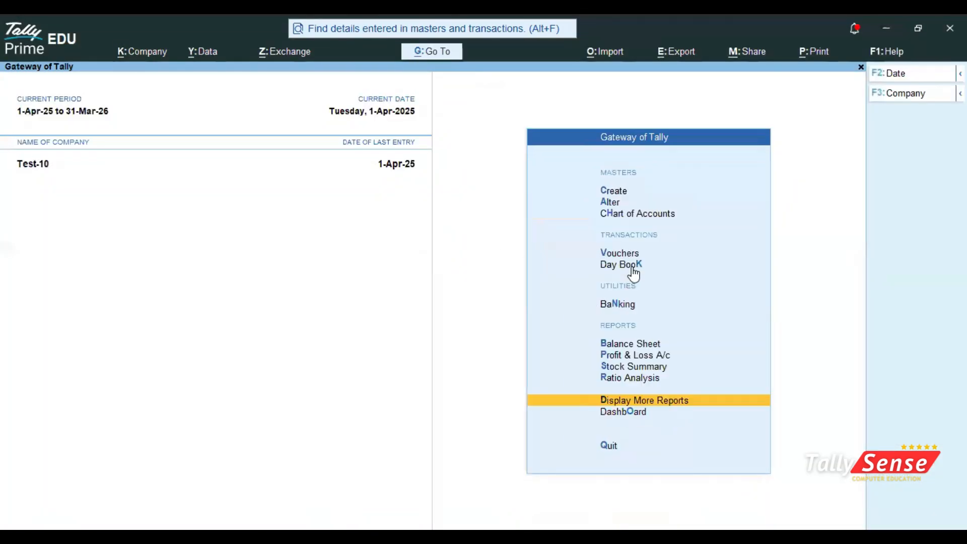
# Start a new sales voucher and switch it from item entry to the debit/credit voucher mode
pyautogui.press('Up')
pyautogui.press('Up')
pyautogui.press('Up')
pyautogui.press('Up')
pyautogui.press('Up')
pyautogui.press('Up')
pyautogui.press('Up')
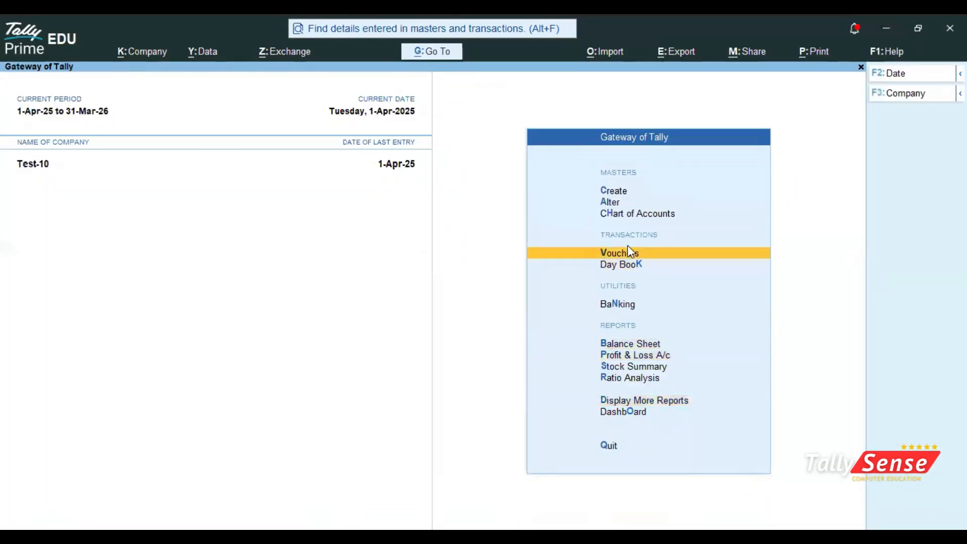
pyautogui.click(629, 252)
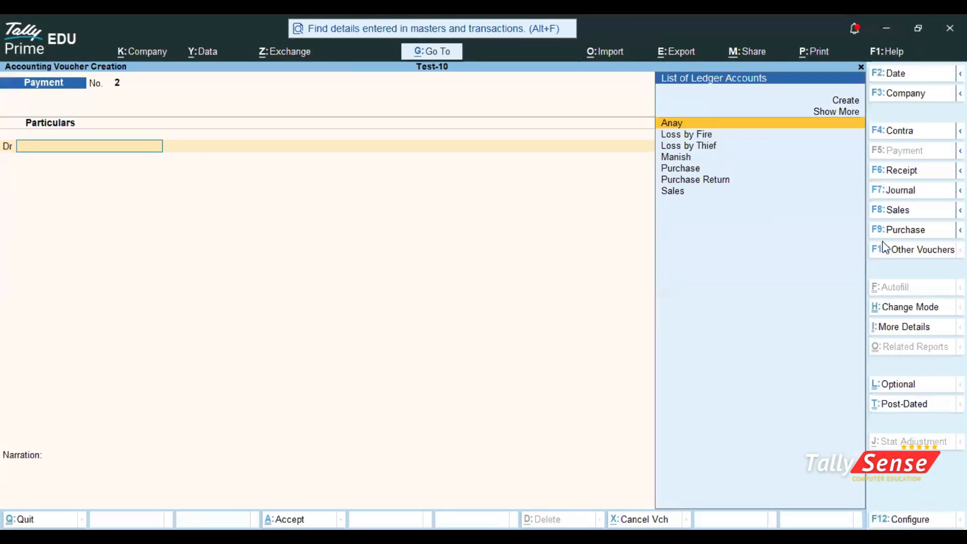
pyautogui.click(890, 214)
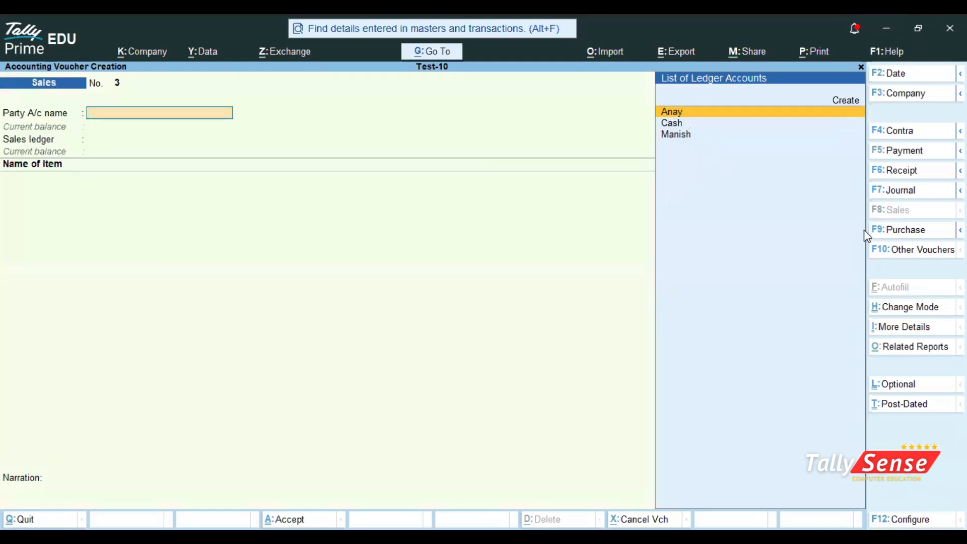
pyautogui.click(896, 309)
pyautogui.press('Down')
pyautogui.press('Down')
pyautogui.press('Return')
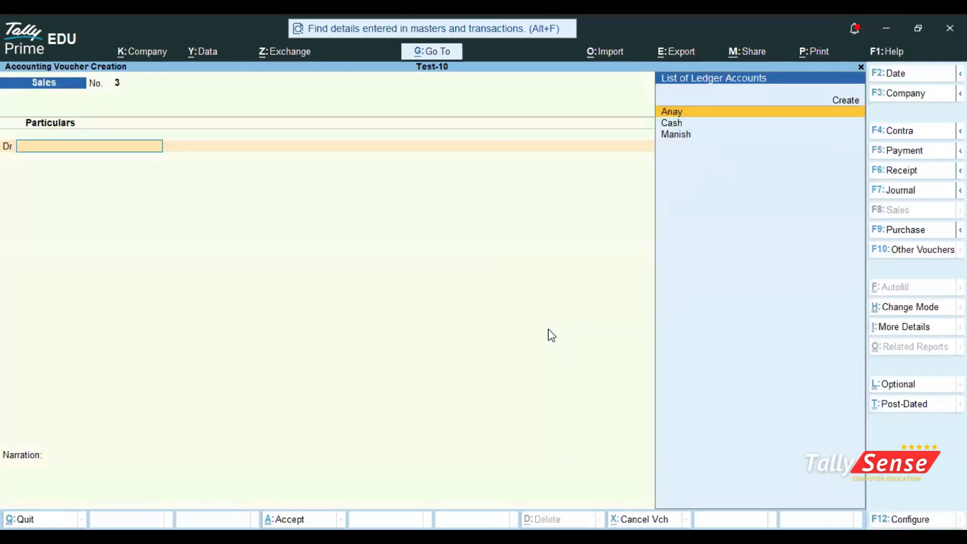
# Create the customer's ledger under Sundry Debtors for the debit line and accept the party details
pyautogui.press('Up')
pyautogui.press('Return')
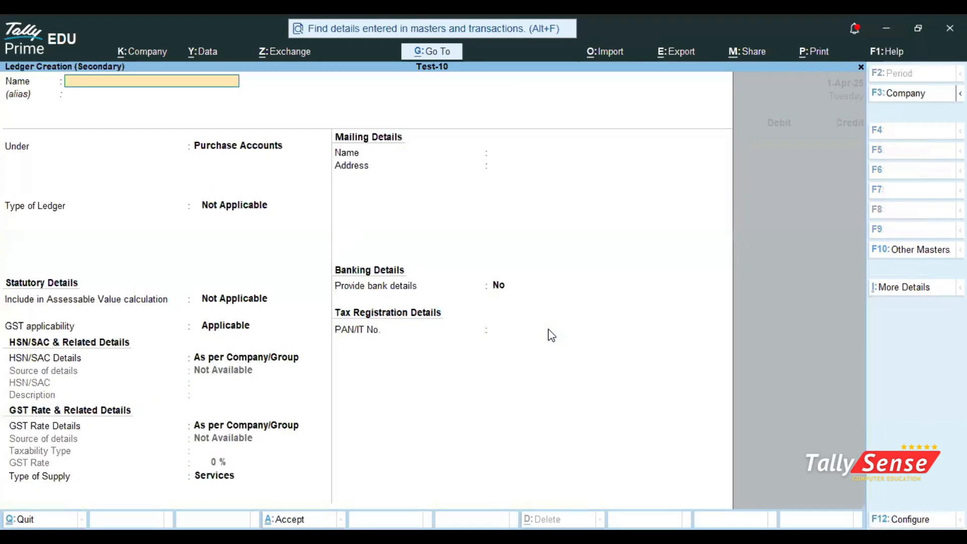
pyautogui.write('Lokesh')
pyautogui.press('Return')
pyautogui.press('Return')
pyautogui.write('S')
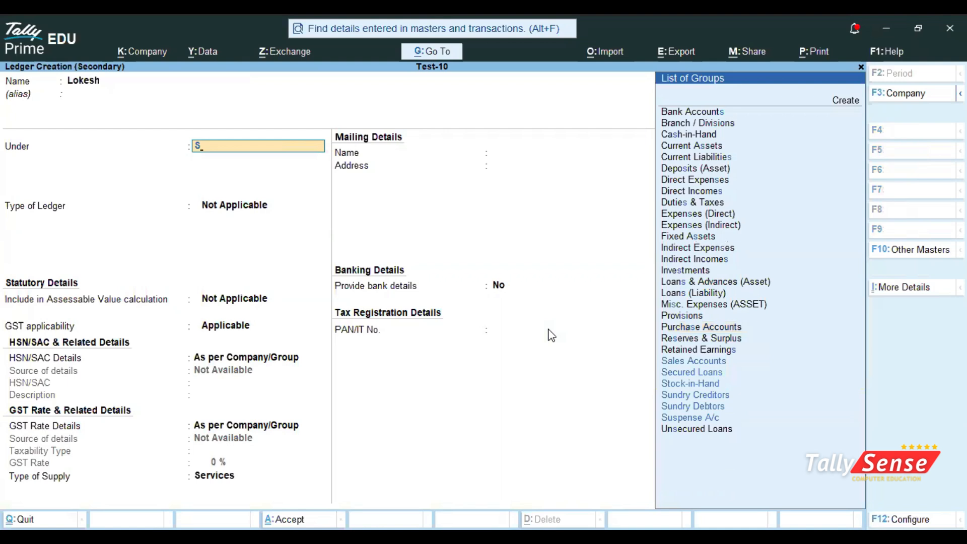
pyautogui.press('Return')
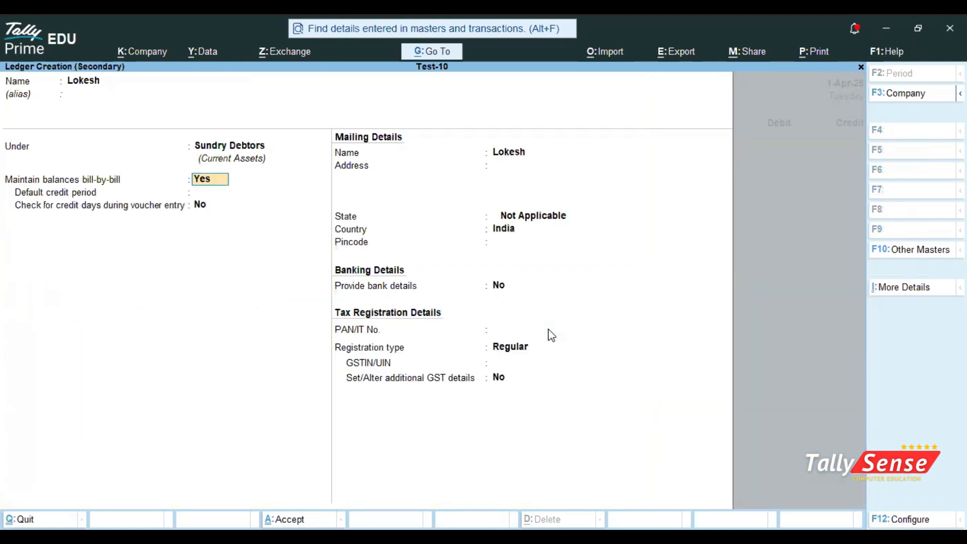
pyautogui.hotkey('ctrl', 'a')
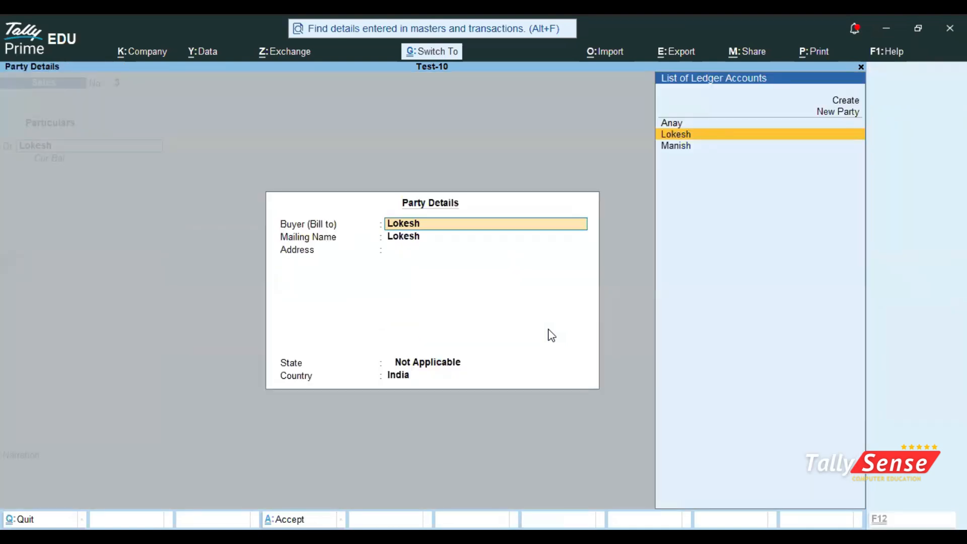
pyautogui.hotkey('ctrl', 'a')
# Debit the customer 12,000 as New Ref 3, credit Sales with the same amount, and save and reopen the sales voucher
pyautogui.write('12000')
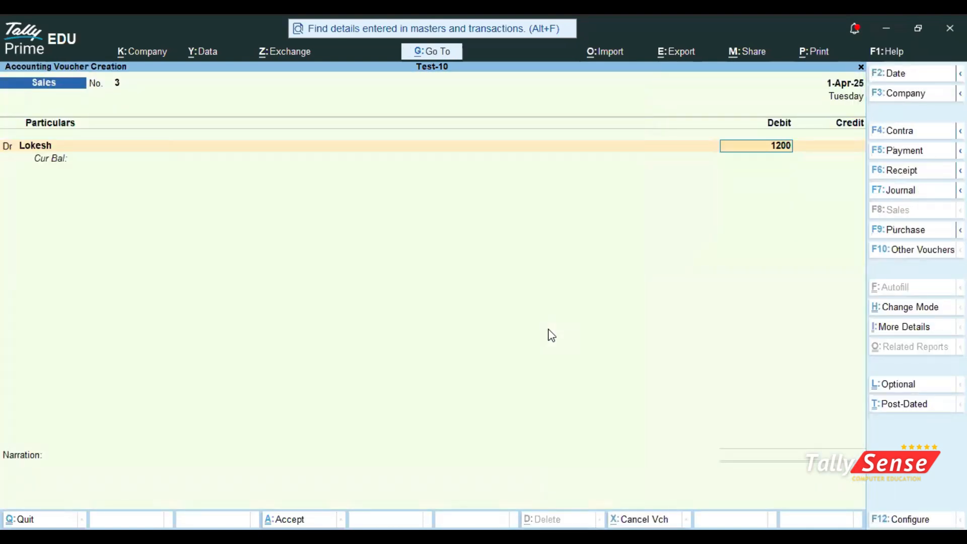
pyautogui.press('Return')
pyautogui.press('Return')
pyautogui.press('Return')
pyautogui.press('Return')
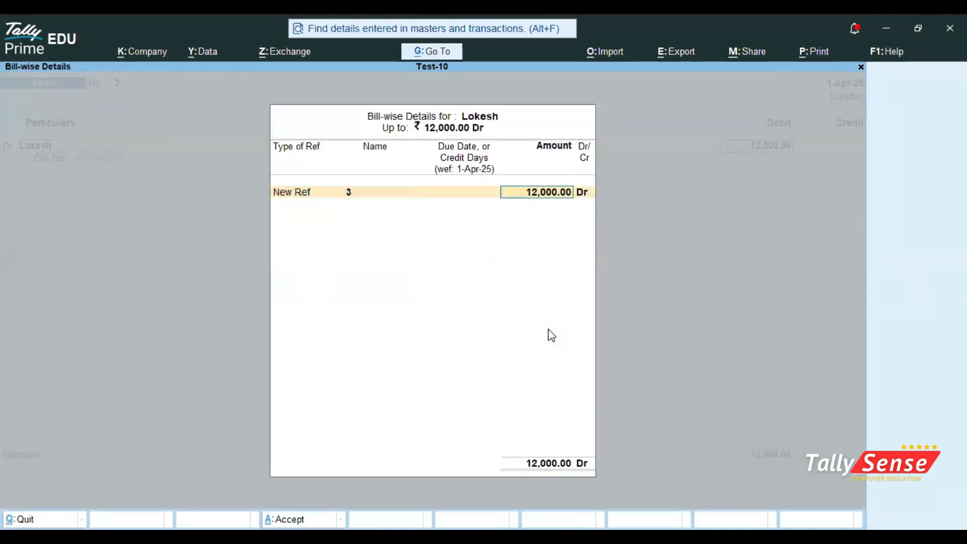
pyautogui.press('Return')
pyautogui.press('Return')
pyautogui.press('Return')
pyautogui.press('Return')
pyautogui.press('Return')
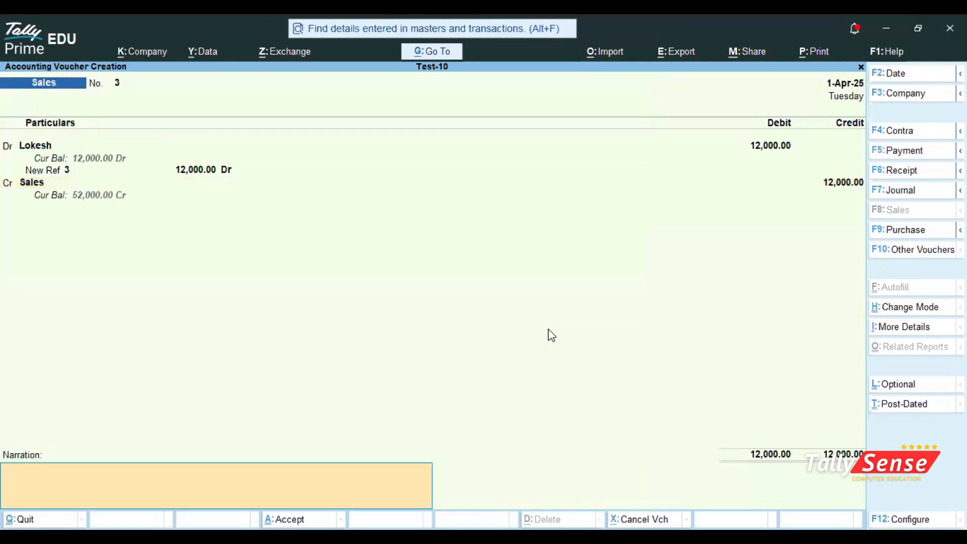
pyautogui.press('pageup')
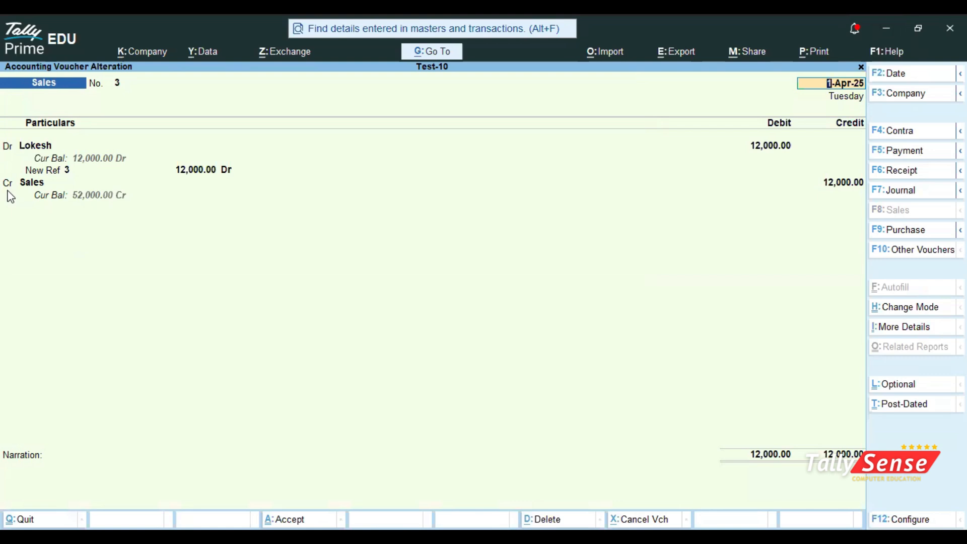
# Accept the reopened sales voucher and start a journal voucher with a new ledger for its debit line
pyautogui.hotkey('ctrl', 'a')
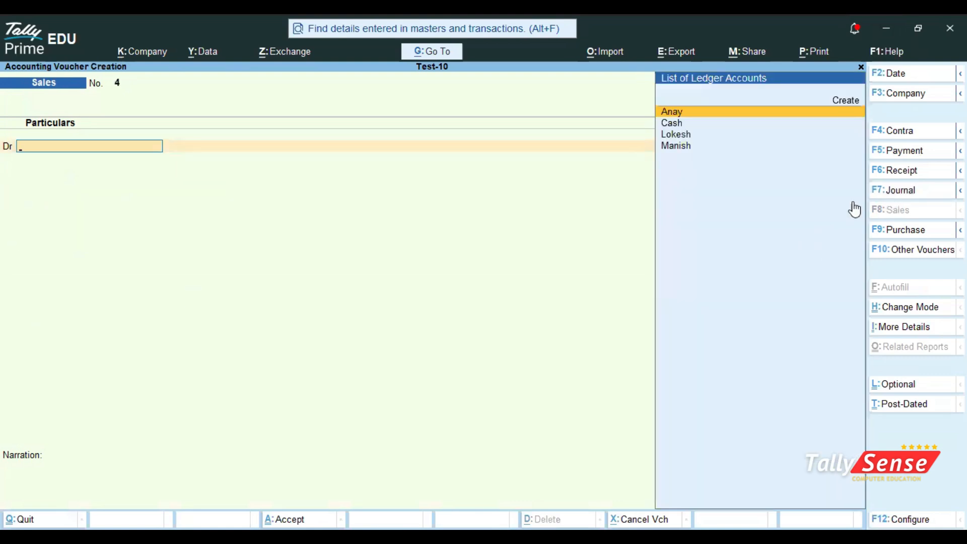
pyautogui.press('F7')
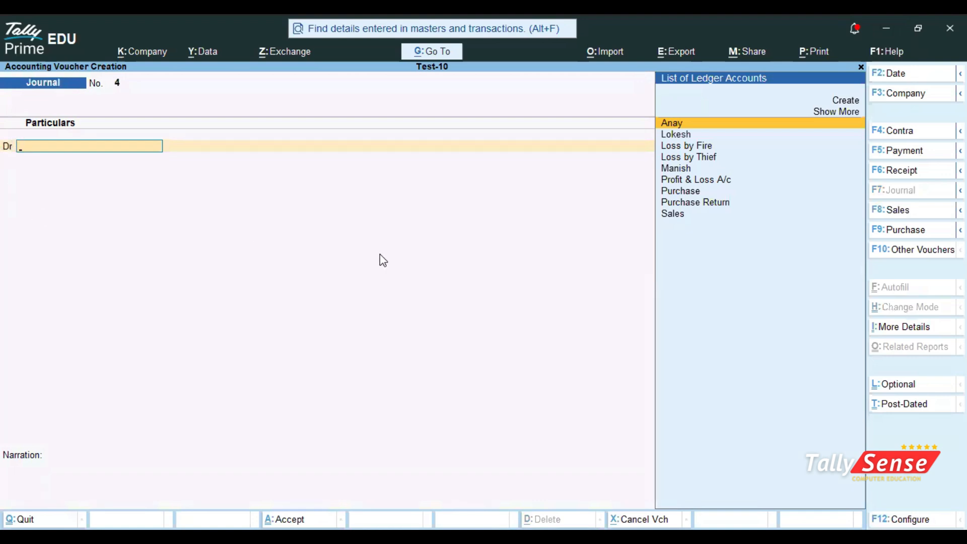
pyautogui.press('Up')
pyautogui.press('Return')
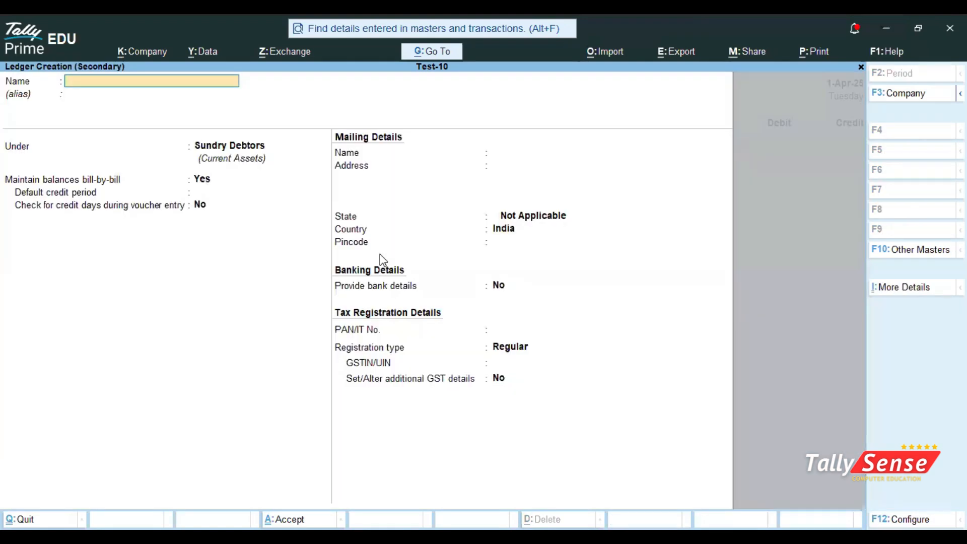
# Name the new ledger Sales Return, place it under Sales Accounts, and save it
pyautogui.write('Sales Retrn')
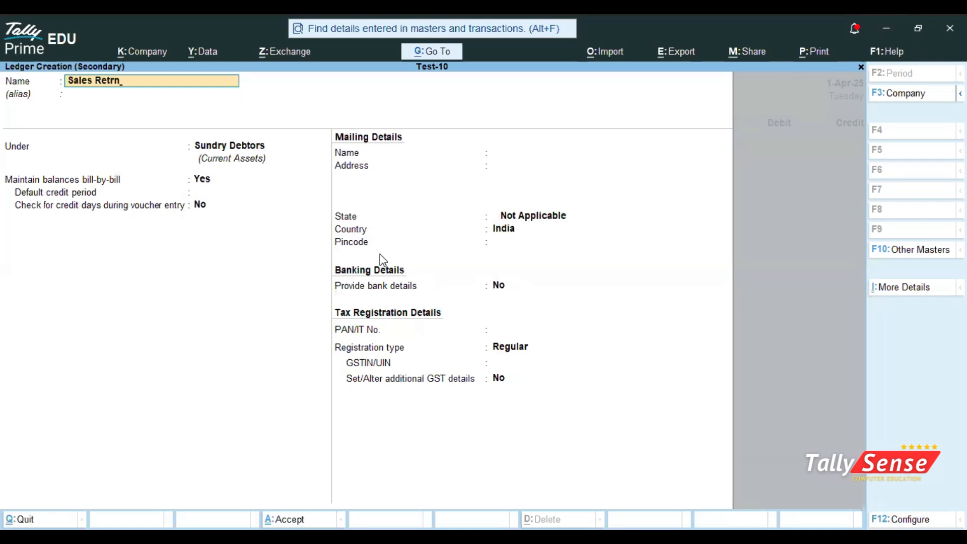
pyautogui.press('BackSpace')
pyautogui.press('BackSpace')
pyautogui.write('urn')
pyautogui.press('Return')
pyautogui.press('Return')
pyautogui.press('Return')
pyautogui.press('BackSpace')
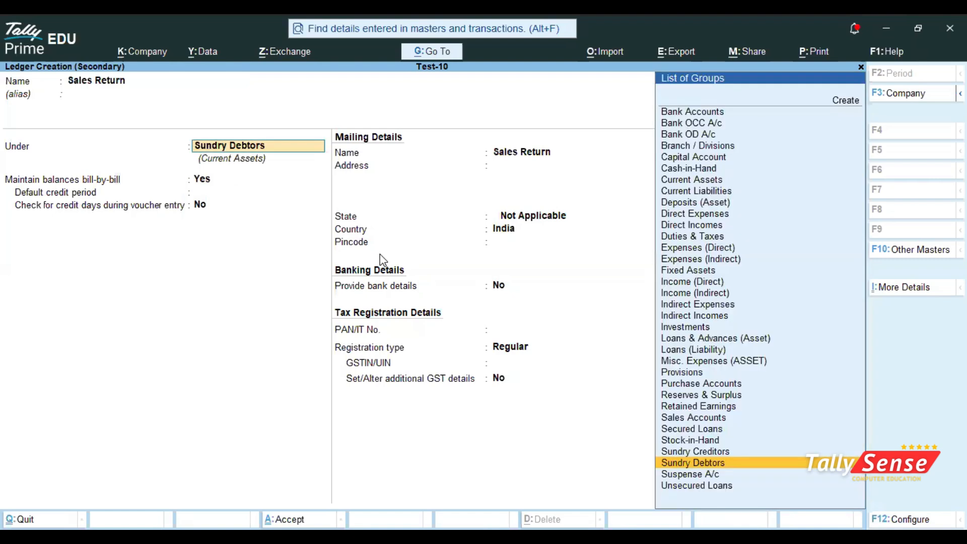
pyautogui.write('S')
pyautogui.press('Return')
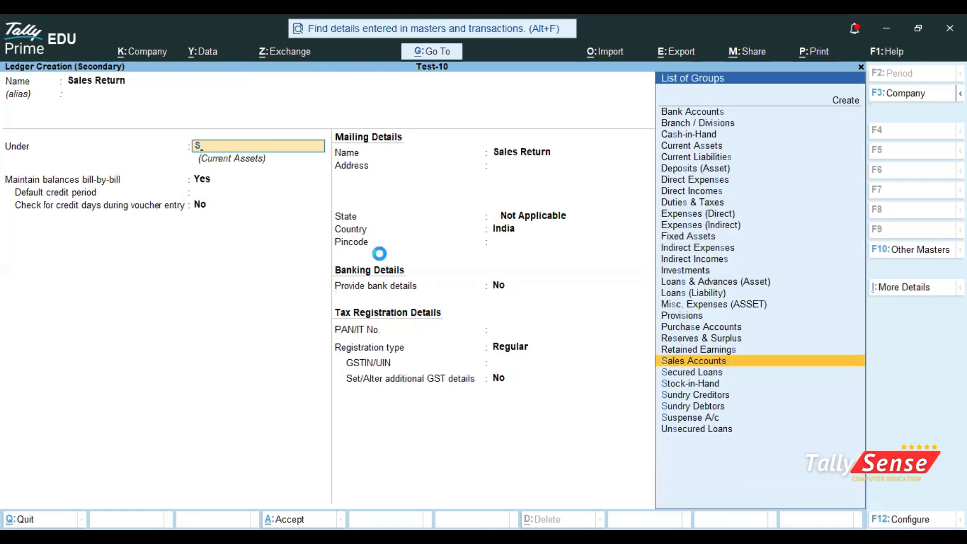
pyautogui.hotkey('ctrl', 'a')
pyautogui.press('Escape')
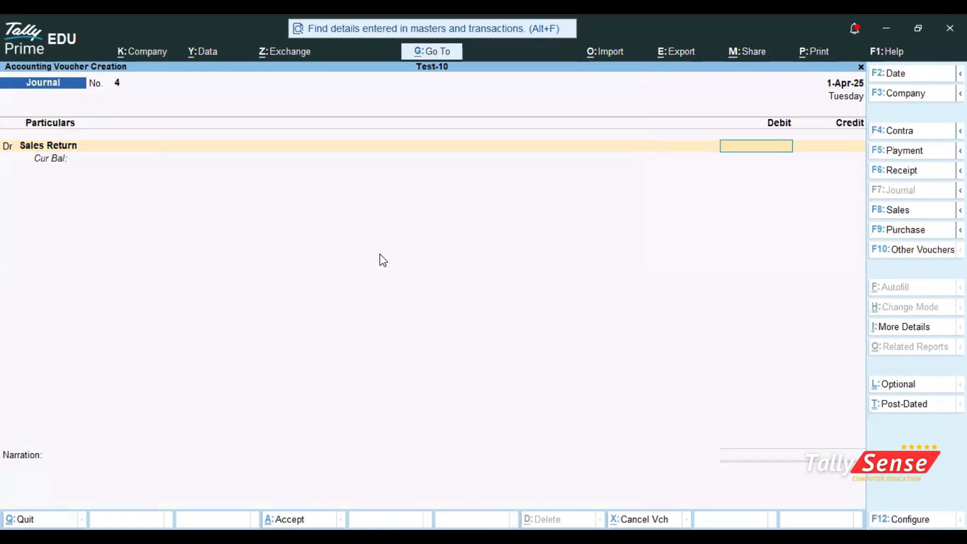
# Debit Sales Return 4,000, credit the customer the same amount as Agst Ref 3, and save the journal voucher
pyautogui.write('1')
pyautogui.press('BackSpace')
pyautogui.write('4000')
pyautogui.press('Return')
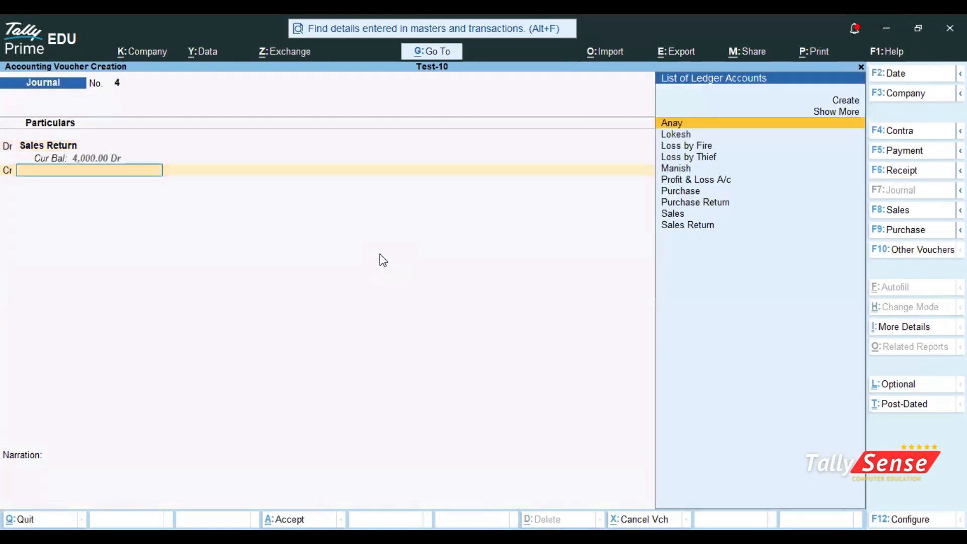
pyautogui.press('Down')
pyautogui.press('Return')
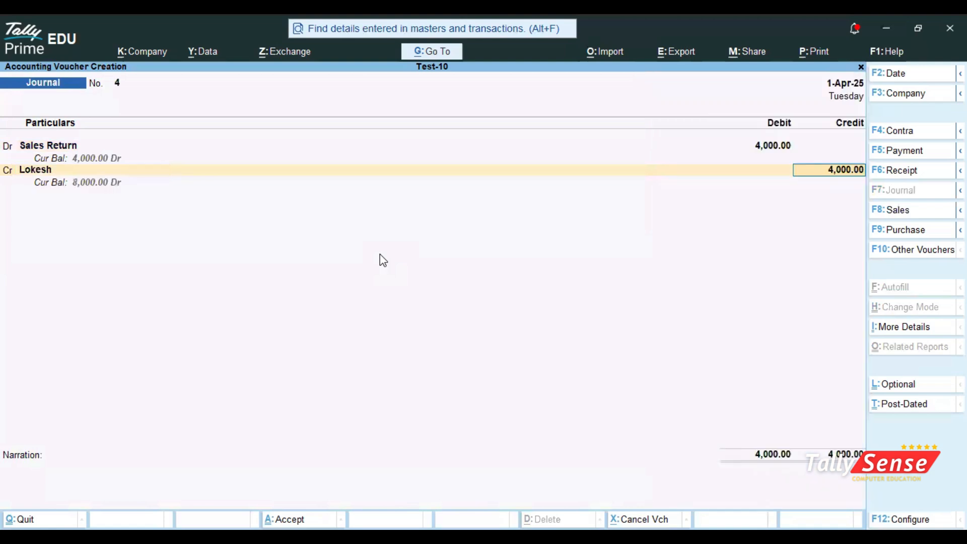
pyautogui.hotkey('ctrl', 'a')
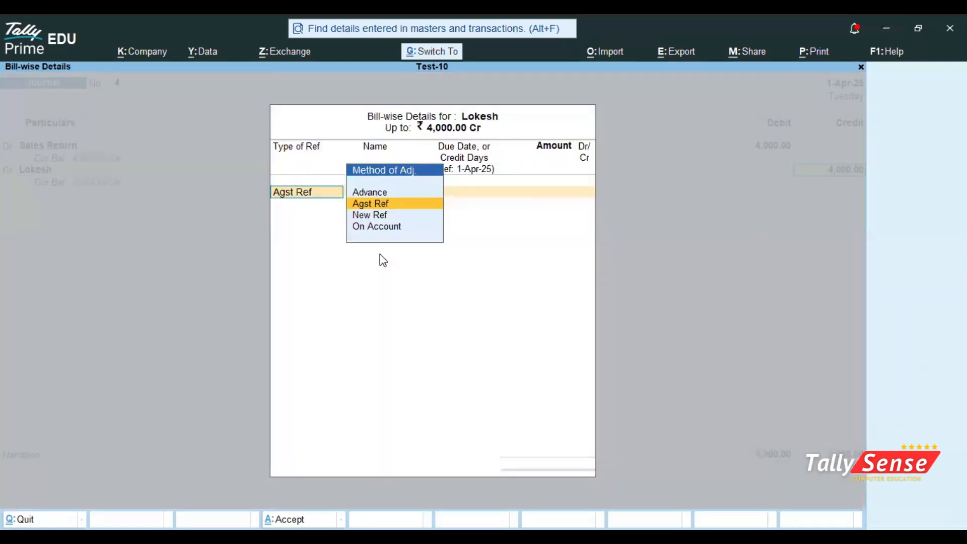
pyautogui.hotkey('ctrl', 'a')
pyautogui.hotkey('ctrl', 'a')
# Review the saved credit sale and sales return vouchers, and return to a blank journal voucher
pyautogui.press('pageup')
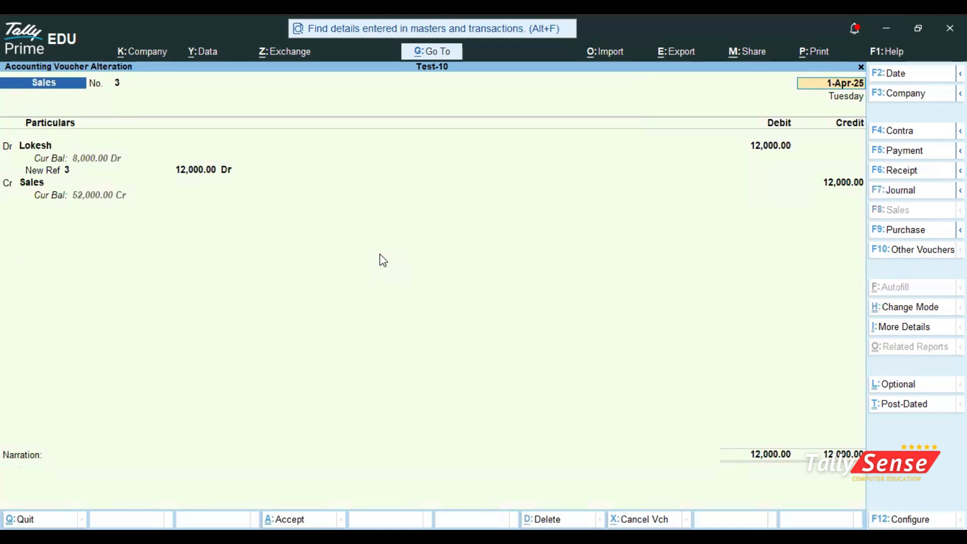
pyautogui.press('pagedown')
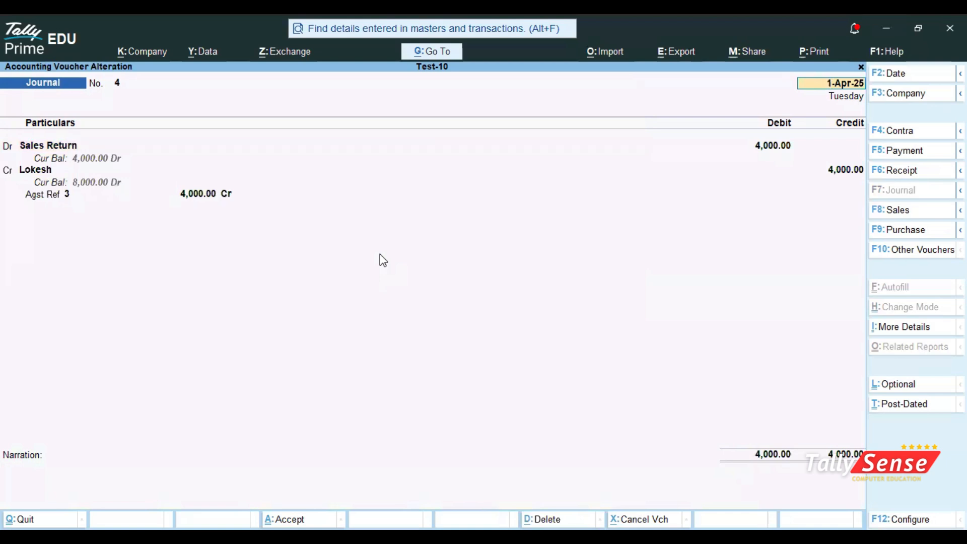
pyautogui.press('pagedown')
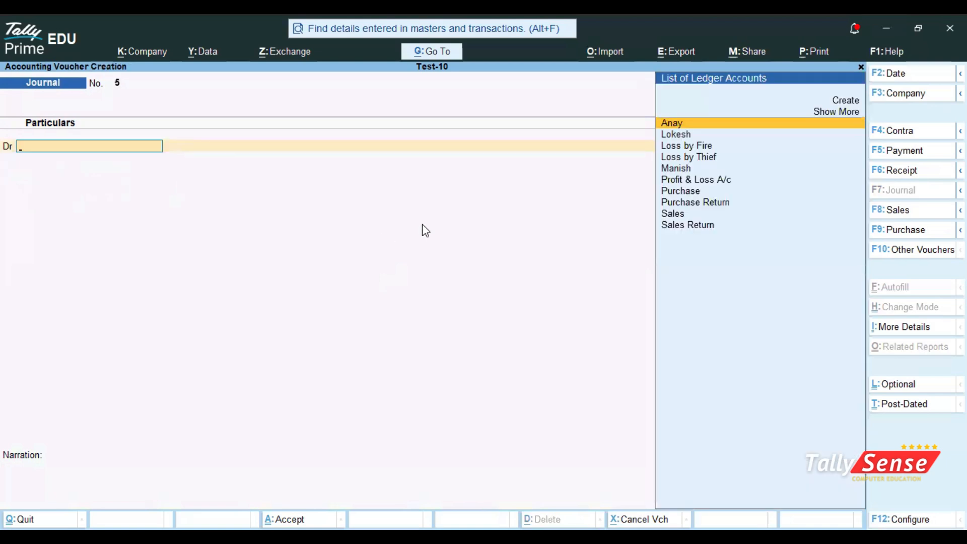
# Start a receipt voucher and credit the customer 8,000 as Agst Ref 3
pyautogui.click(903, 171)
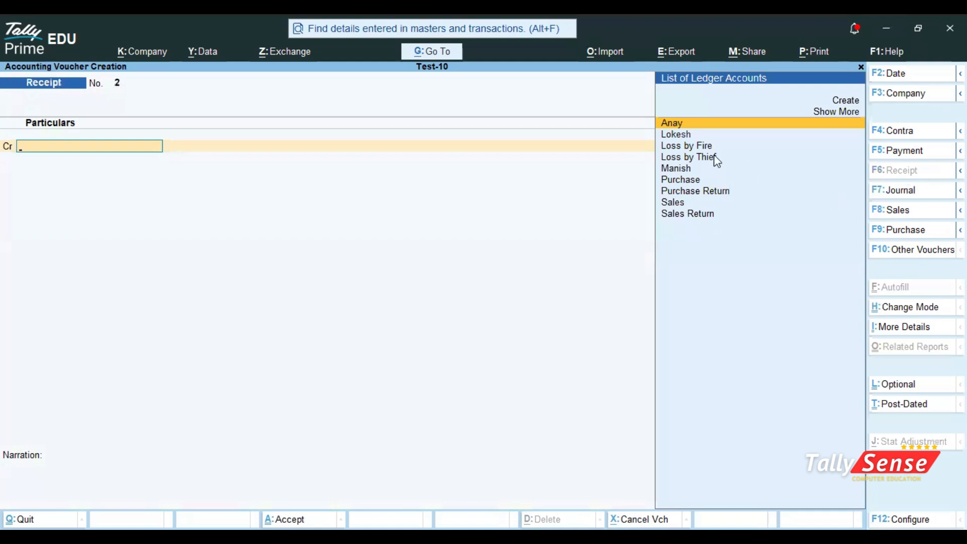
pyautogui.click(691, 134)
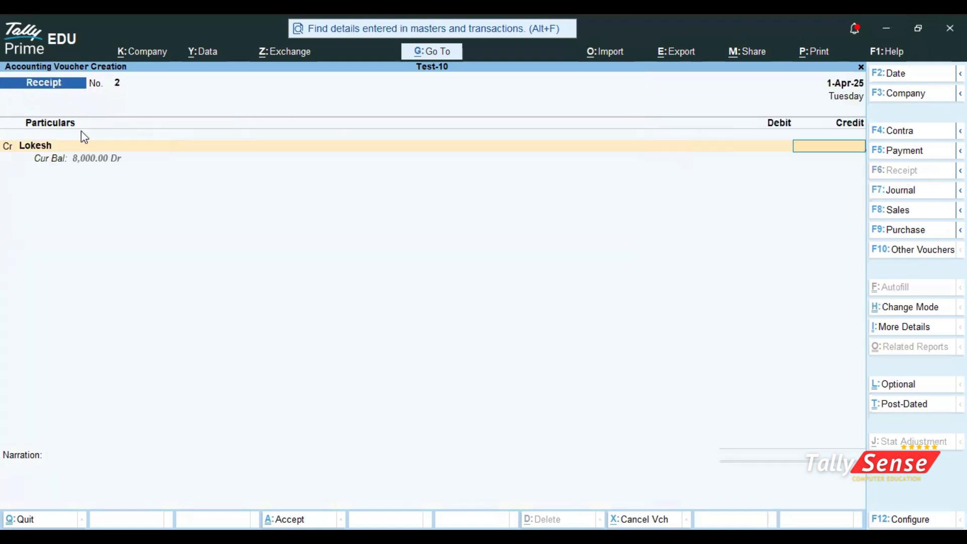
pyautogui.write('8000')
pyautogui.press('Return')
pyautogui.press('Return')
pyautogui.press('Return')
pyautogui.press('Return')
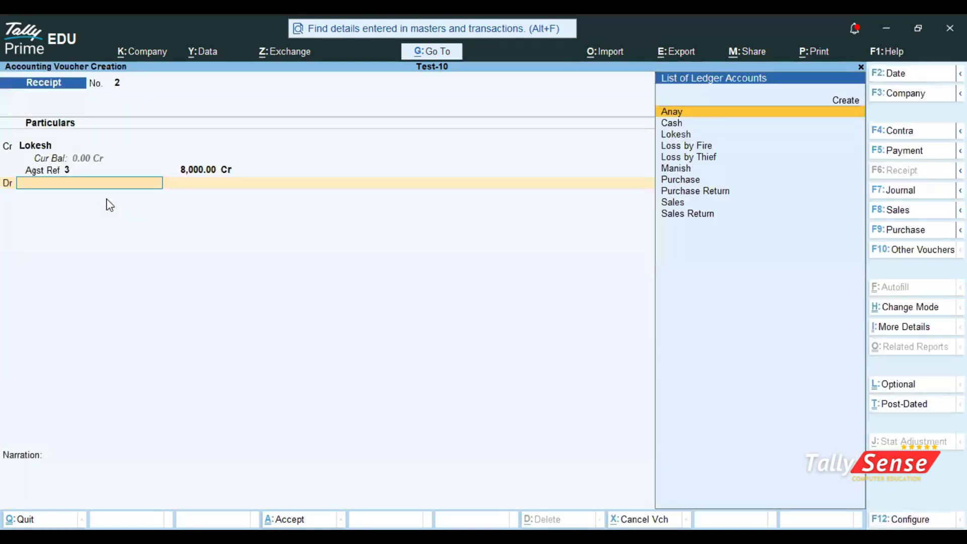
# Debit Cash with 8,000, save the receipt voucher, and leave voucher entry
pyautogui.write('Cash')
pyautogui.press('Return')
pyautogui.press('ctrl')
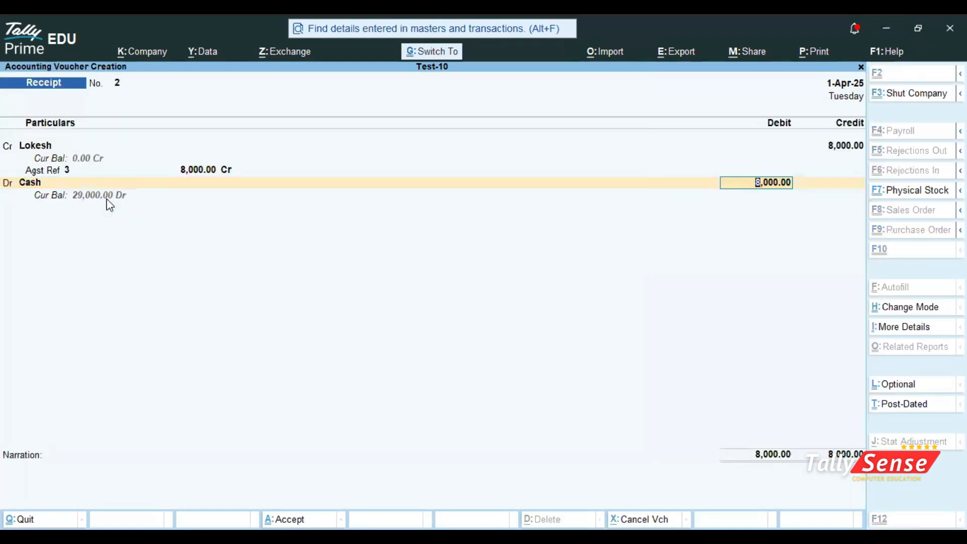
pyautogui.hotkey('ctrl', 'a')
pyautogui.press('Escape')
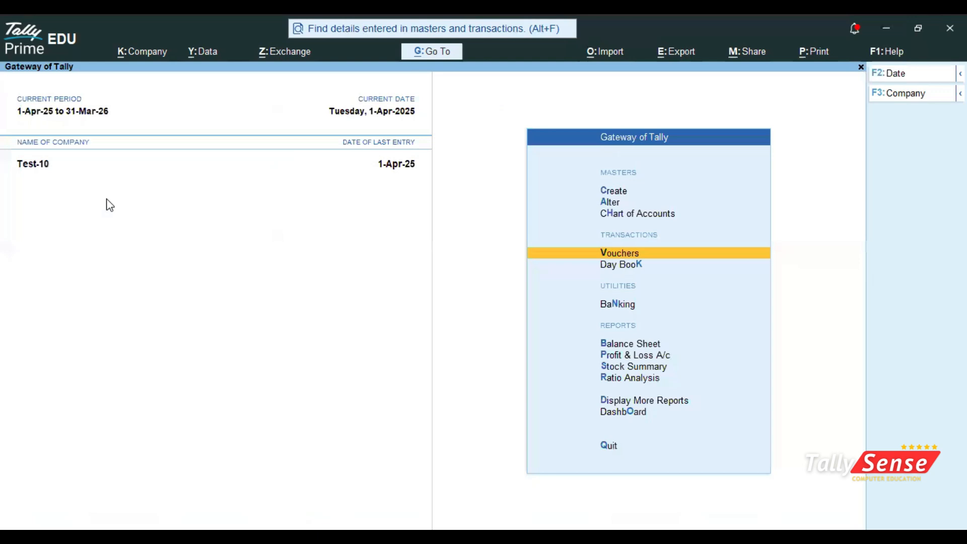
# Display the customer's ledger account to examine its sale, return and receipt entries, and close the report
pyautogui.press('d')
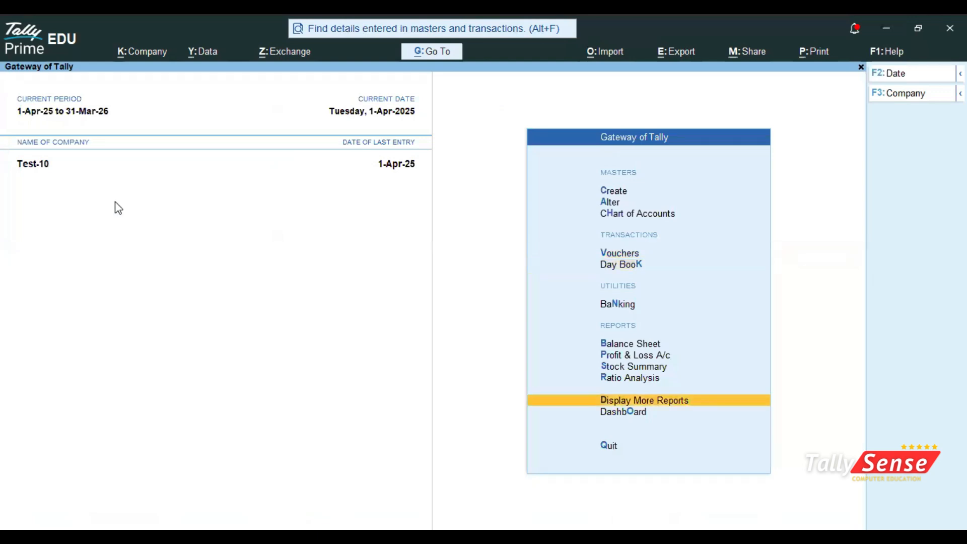
pyautogui.press('Return')
pyautogui.press('a')
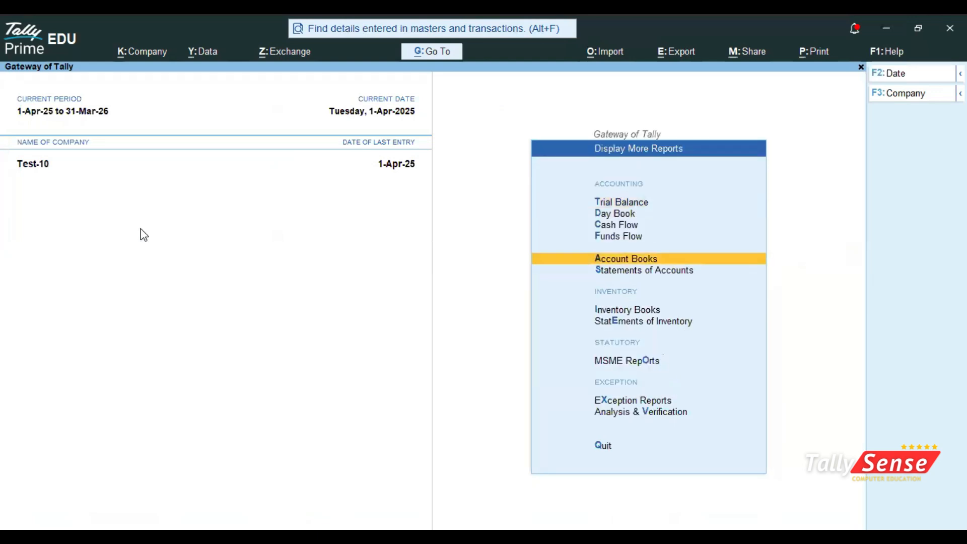
pyautogui.press('Return')
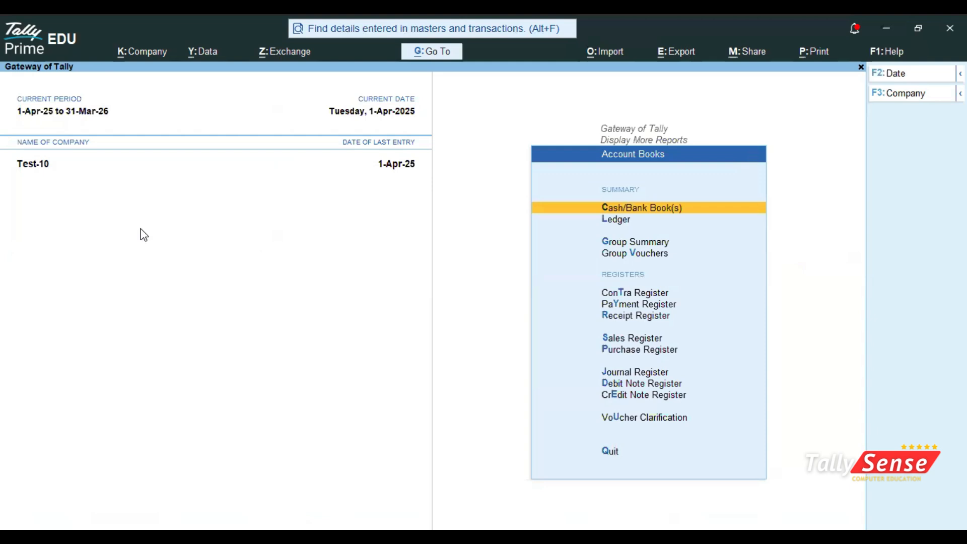
pyautogui.press('Down')
pyautogui.press('Return')
pyautogui.press('Down')
pyautogui.press('Down')
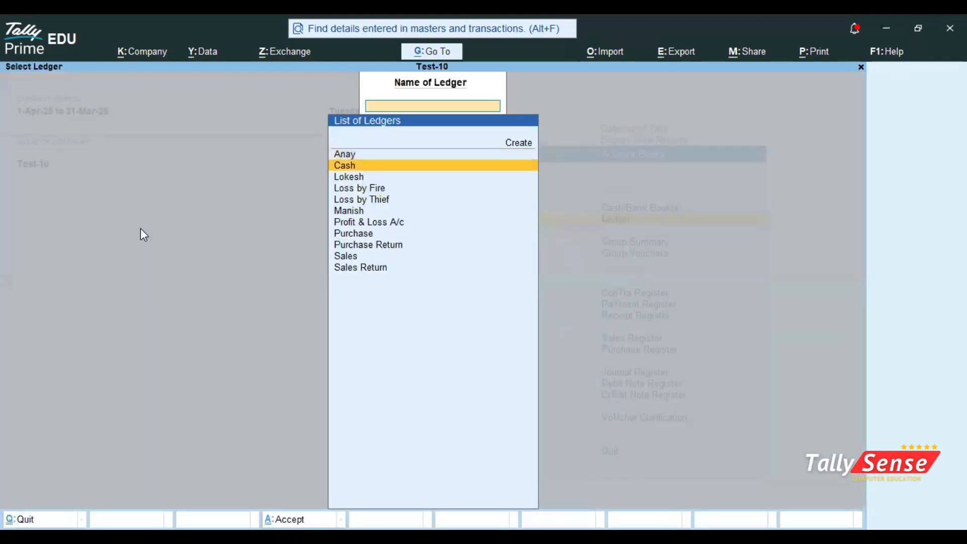
pyautogui.press('Return')
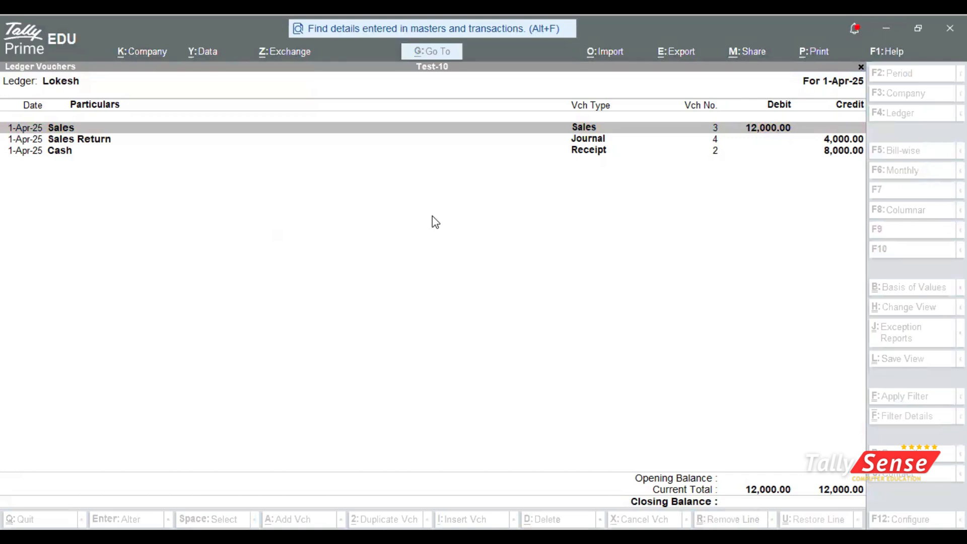
pyautogui.click(602, 298)
pyautogui.press('Escape')
pyautogui.press('Escape')
pyautogui.press('Escape')
pyautogui.press('Escape')
# Reopen voucher entry and start a new purchase voucher
pyautogui.press('Down')
pyautogui.press('Down')
pyautogui.press('Down')
pyautogui.press('Down')
pyautogui.press('Down')
pyautogui.press('Down')
pyautogui.press('Down')
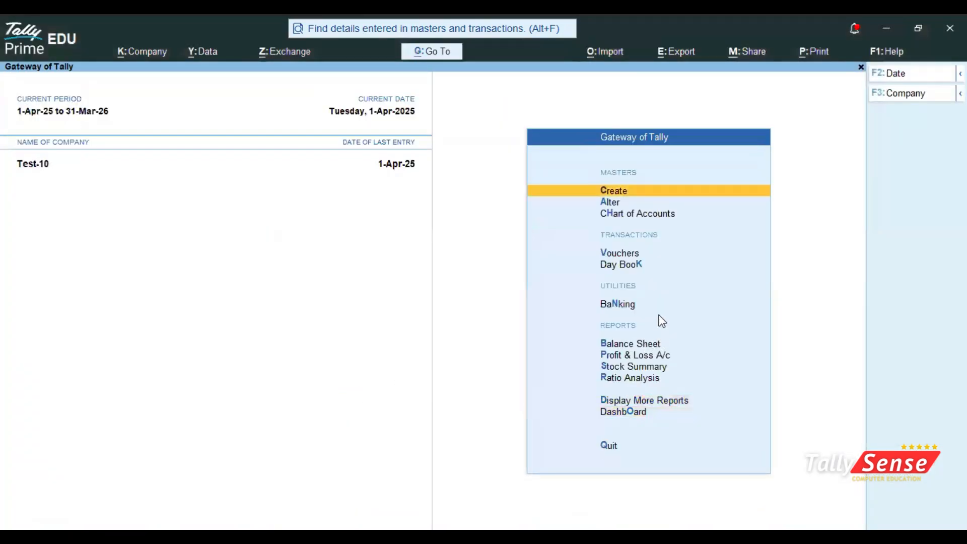
pyautogui.press('Up')
pyautogui.press('Return')
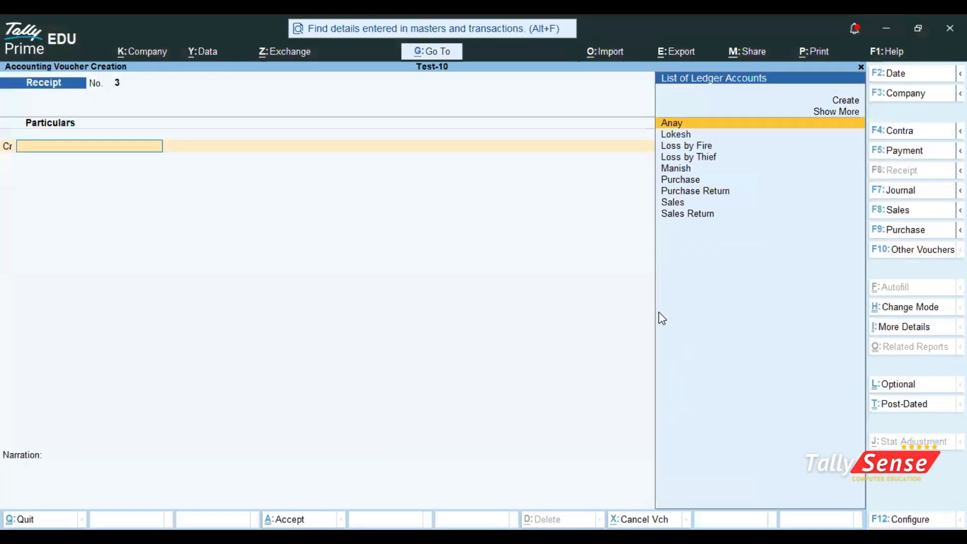
pyautogui.click(899, 230)
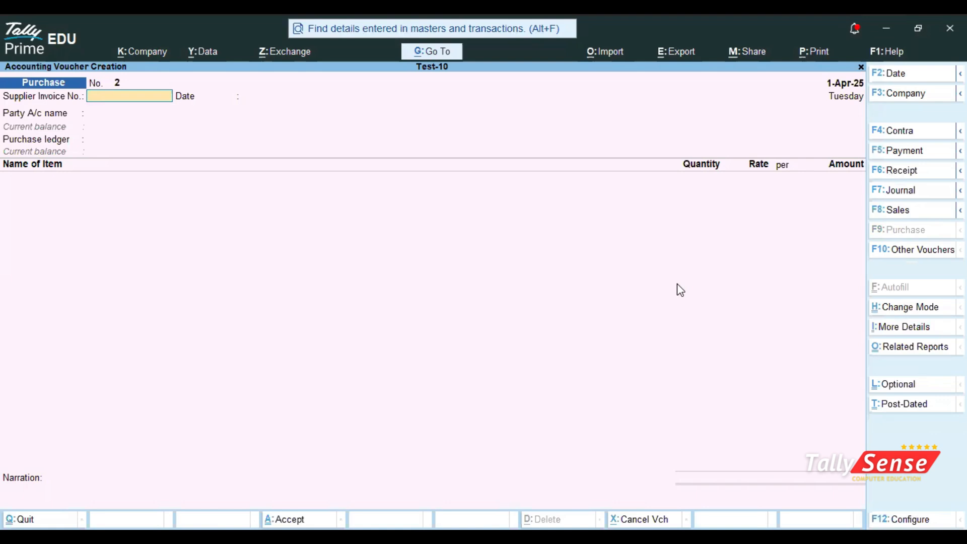
# Switch to the Journal Workbook PDF in the browser, look through its opening pages and Practical 3, and return to the purchase voucher
pyautogui.press('alt')
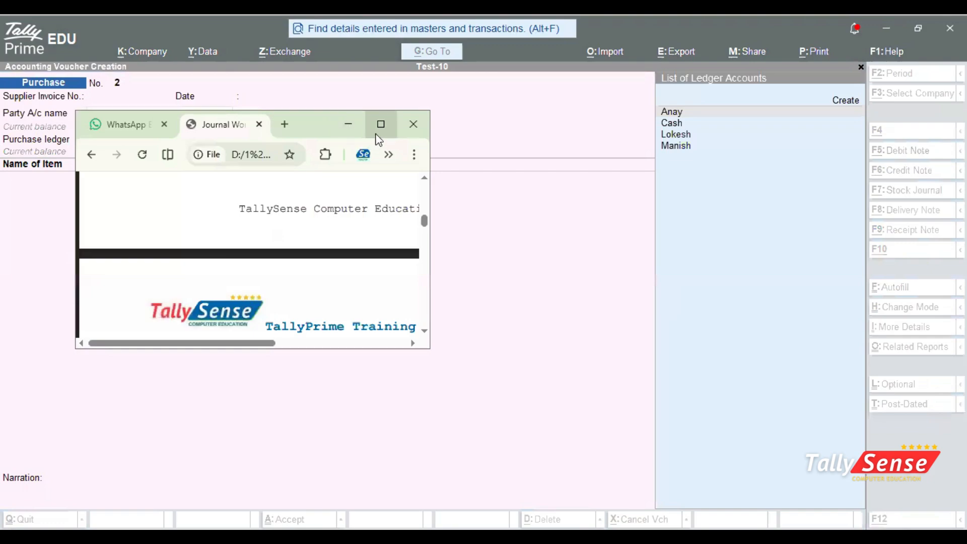
pyautogui.click(378, 134)
pyautogui.scroll(-10, 378, 227)
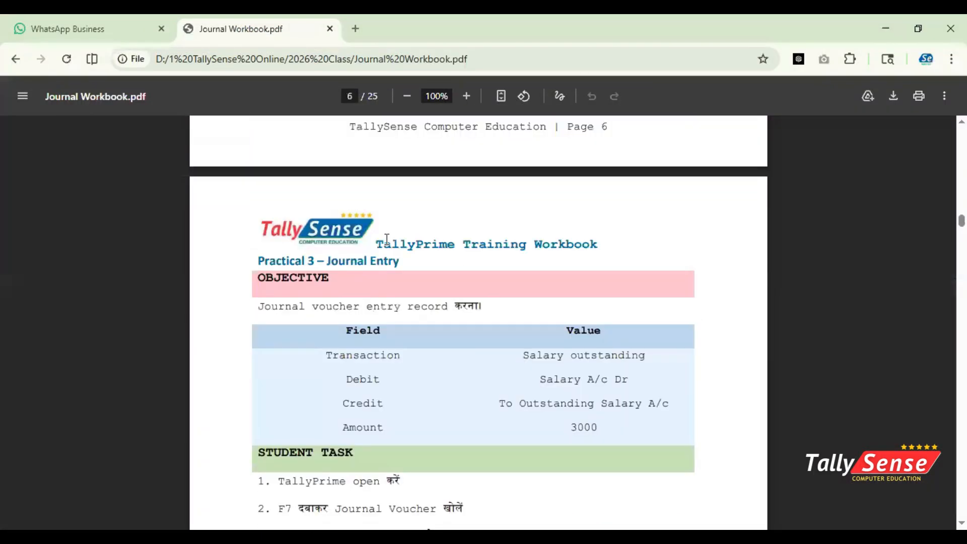
pyautogui.scroll(20, 374, 221)
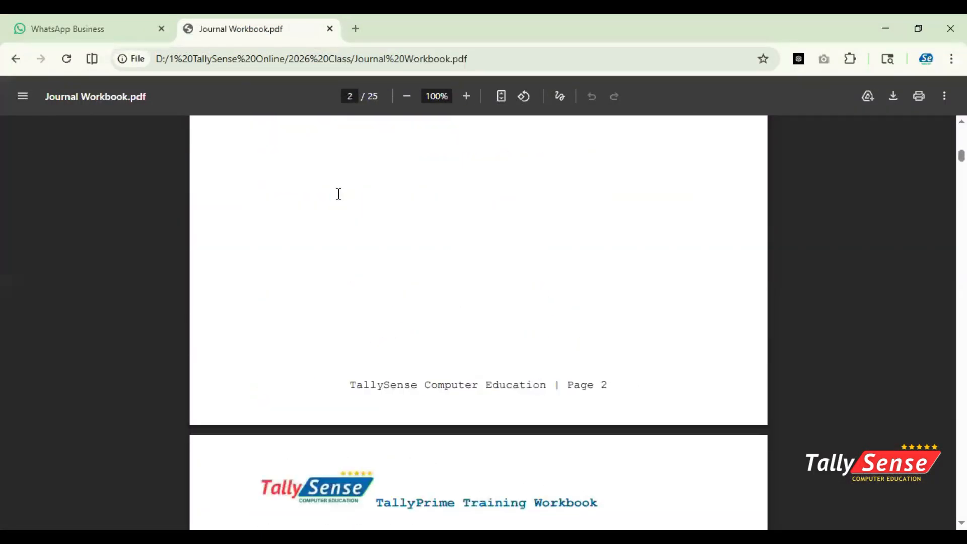
pyautogui.scroll(10, 334, 195)
pyautogui.scroll(-4, 333, 196)
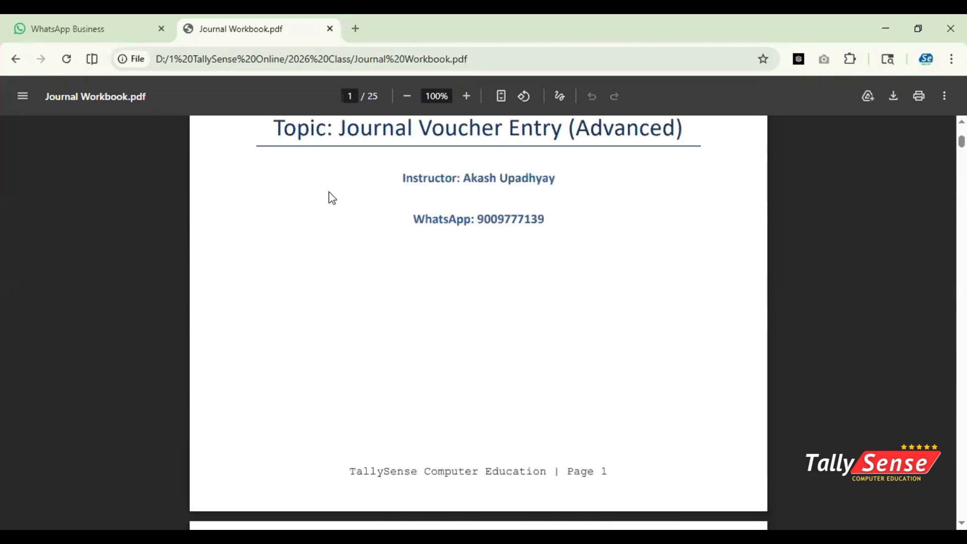
pyautogui.scroll(6, 333, 197)
pyautogui.scroll(2, 332, 197)
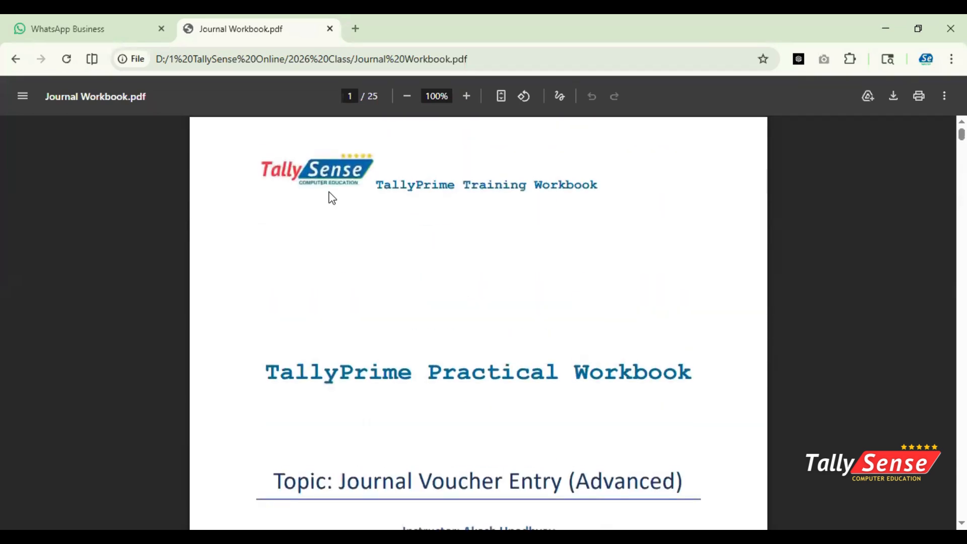
pyautogui.scroll(-10, 333, 197)
pyautogui.scroll(3, 333, 198)
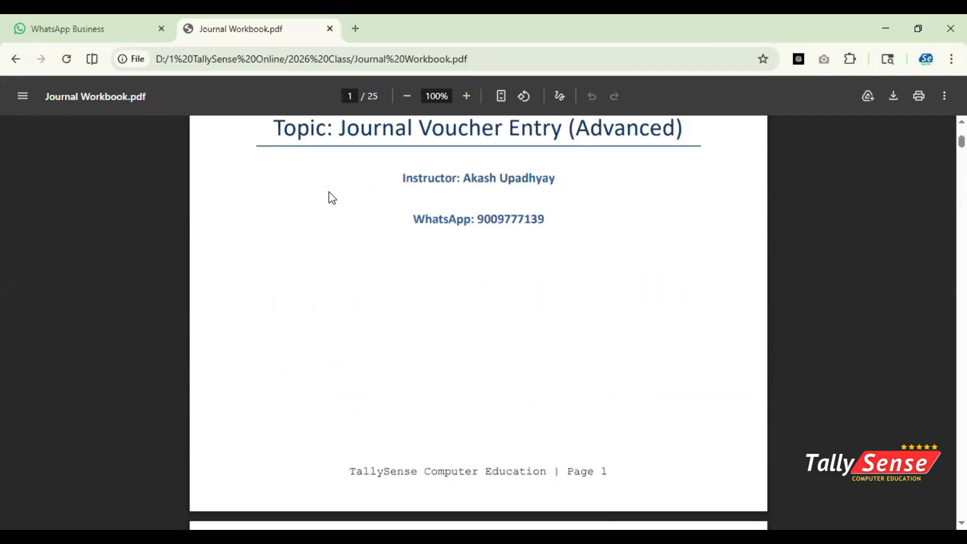
pyautogui.scroll(-15, 333, 198)
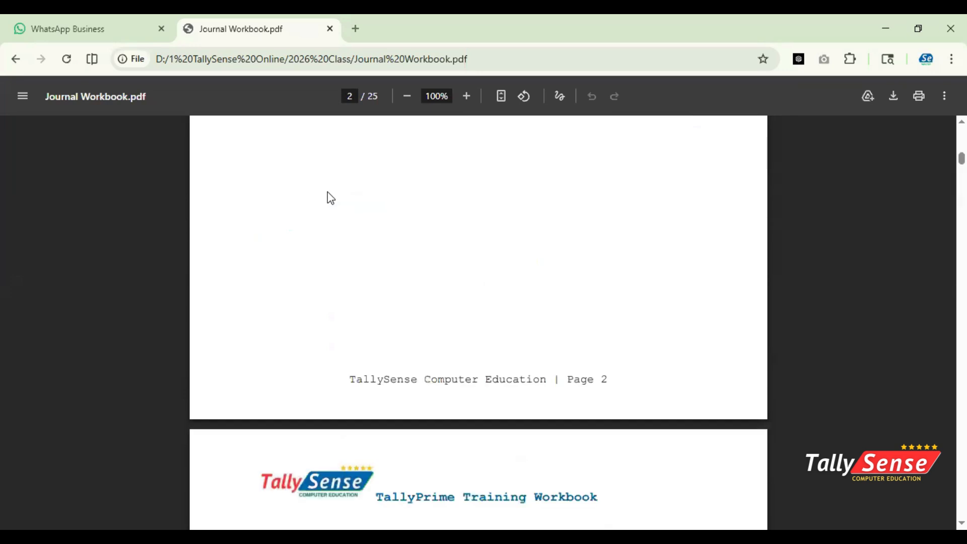
pyautogui.hotkey('alt', 'Tab')
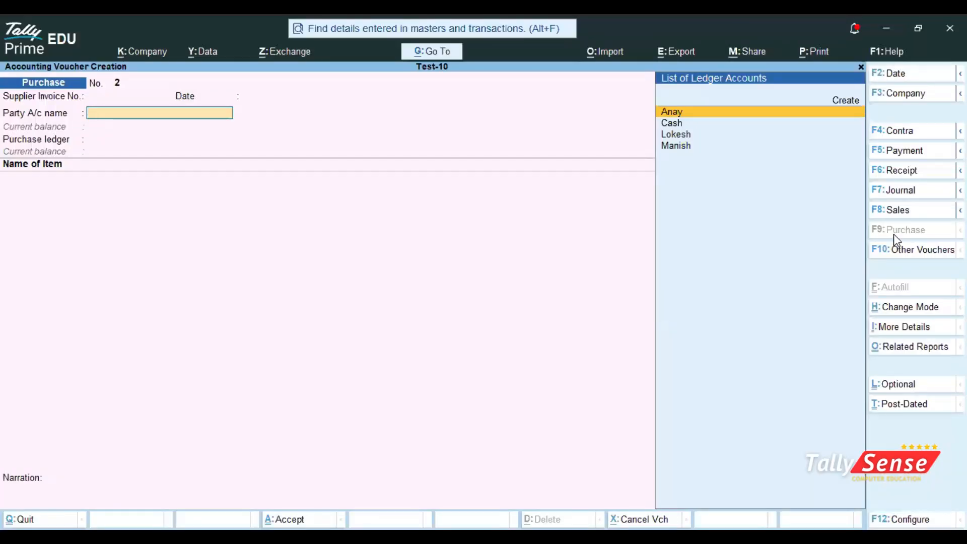